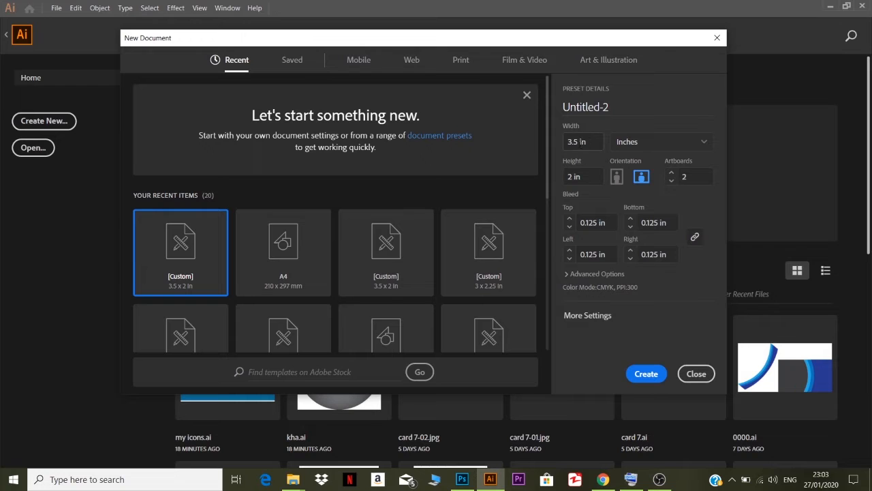
# Create a landscape 3.5 × 2 in document with two artboards and 0.125 in bleeds
pyautogui.click(641, 382)
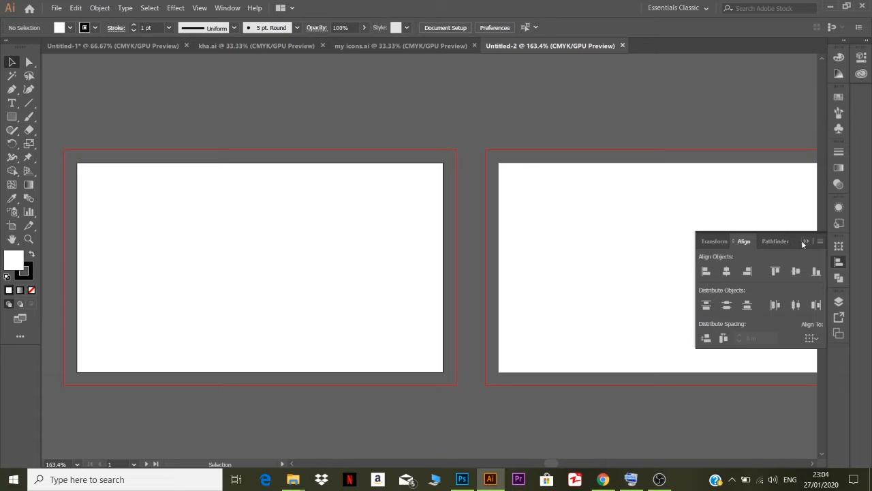
pyautogui.click(804, 242)
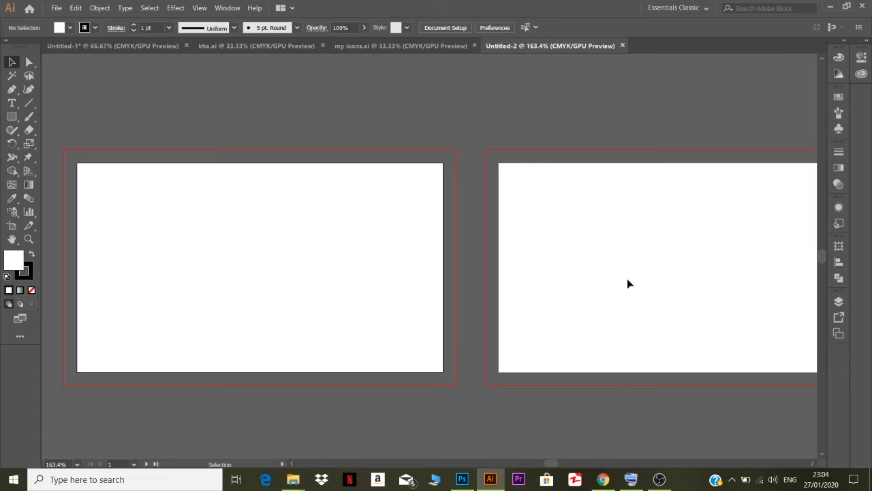
pyautogui.scroll(-2, 627, 278)
pyautogui.moveTo(544, 282); pyautogui.dragTo(446, 258)
pyautogui.press('a')
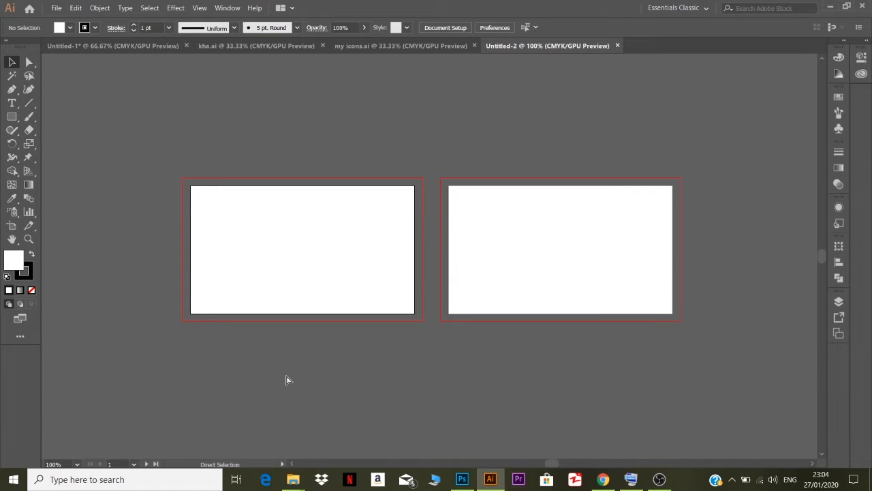
# Paste the logo, contact text and icons, and place them off the card above the first artboard
pyautogui.hotkey('ctrl', 'v')
pyautogui.moveTo(375, 243); pyautogui.dragTo(109, 97)
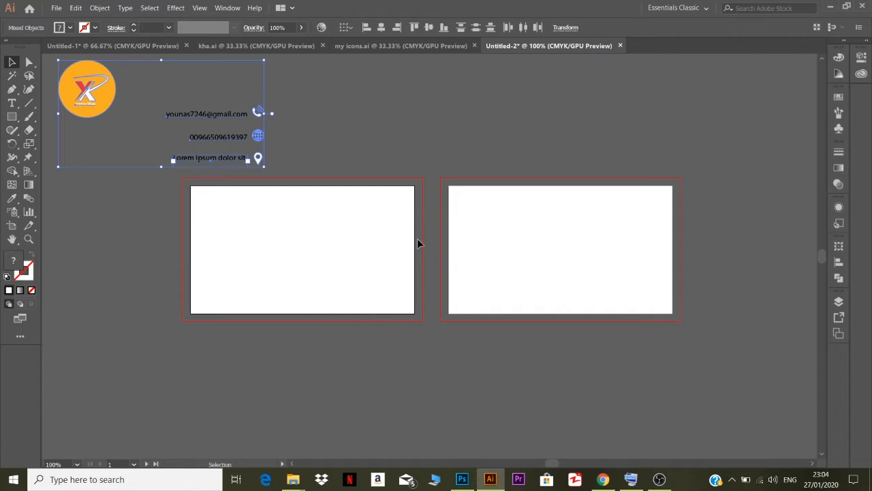
pyautogui.click(313, 298)
# Draw a 3.75 × 2.25 in rectangle covering the first artboard out to its bleed edges
pyautogui.press('m')
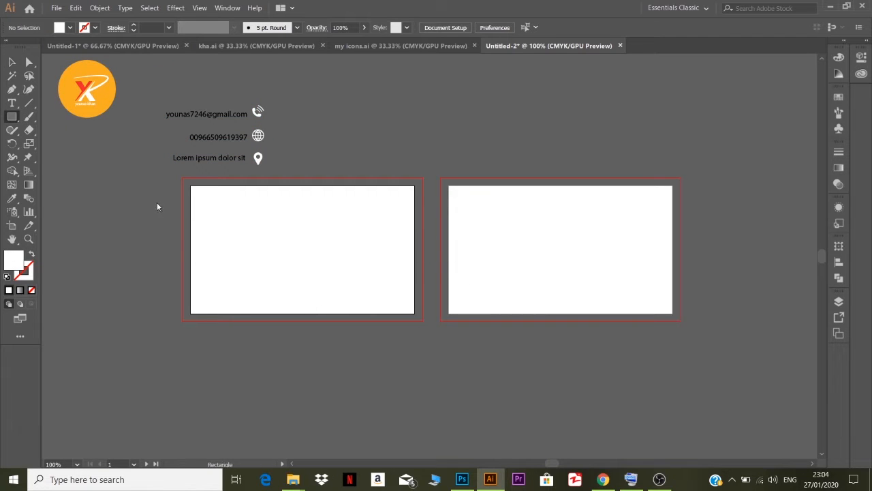
pyautogui.press('v')
pyautogui.click(182, 180)
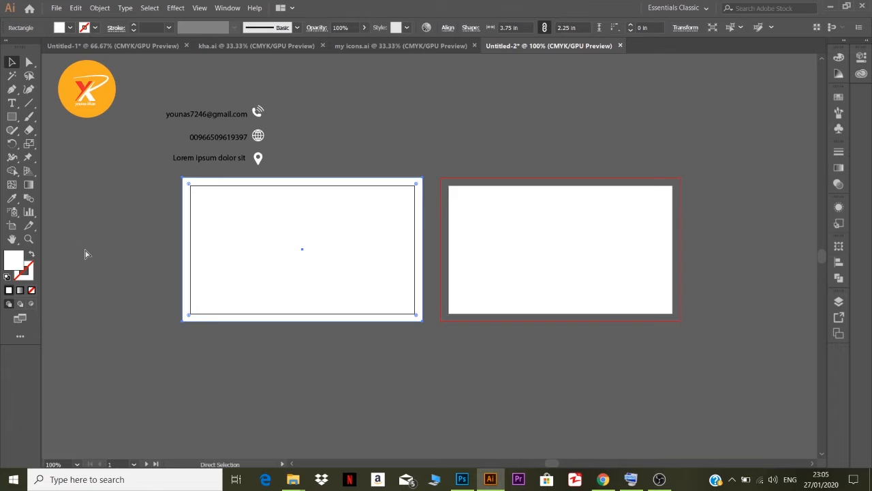
# Paste the black, red and orange colour swatches and place them beside the first artboard, below the logo
pyautogui.hotkey('ctrl', 'v')
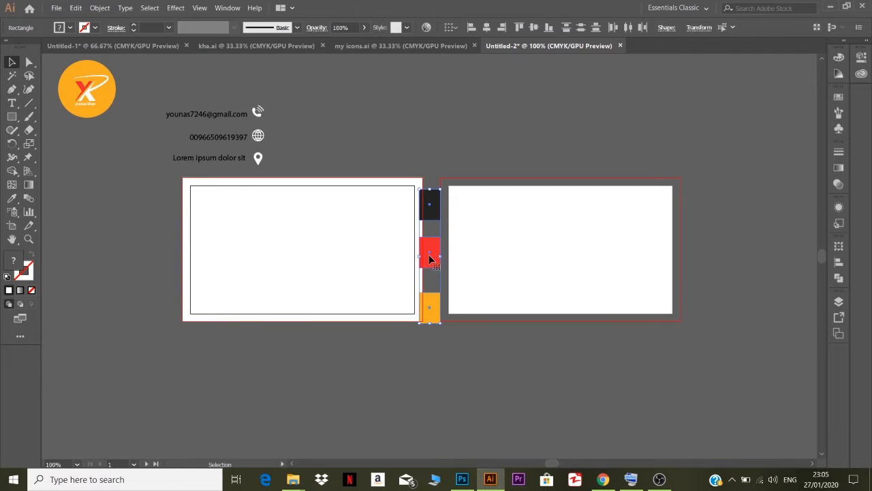
pyautogui.moveTo(427, 257); pyautogui.dragTo(70, 219)
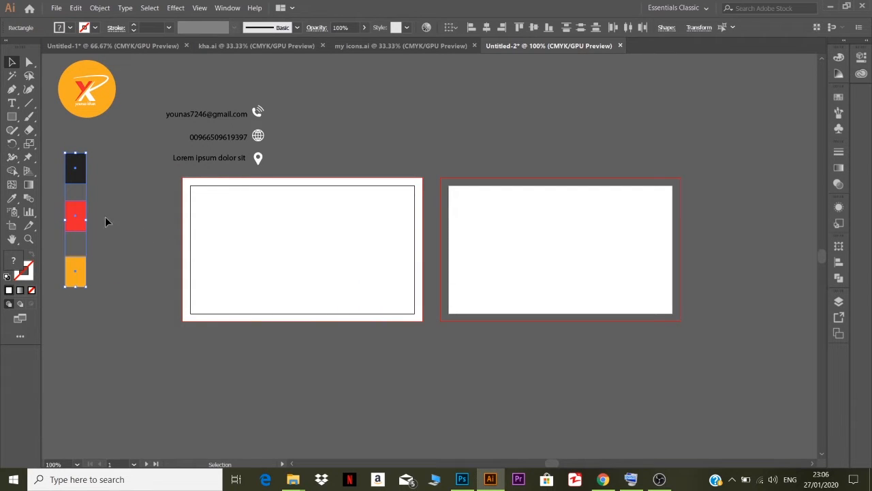
pyautogui.click(165, 206)
# Fill the rectangle on the first artboard with the near-black swatch's colour, sampled with the Eyedropper
pyautogui.click(220, 231)
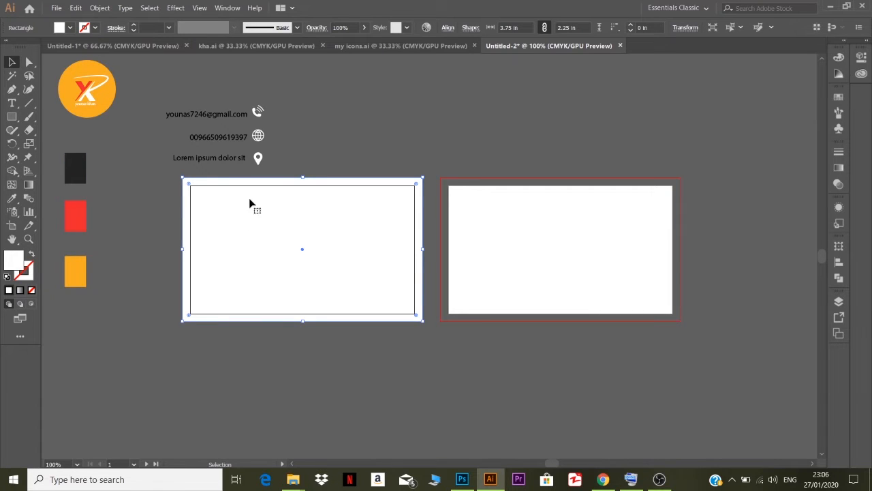
pyautogui.click(12, 198)
pyautogui.click(74, 167)
pyautogui.click(12, 62)
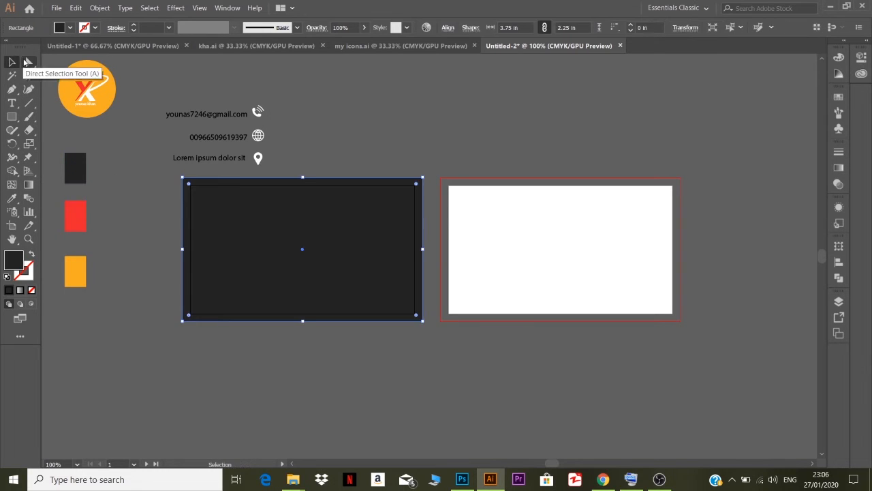
# Delete the lower-right anchor point of the near-black rectangle to turn it into a diagonal triangle
pyautogui.click(28, 61)
pyautogui.click(422, 320)
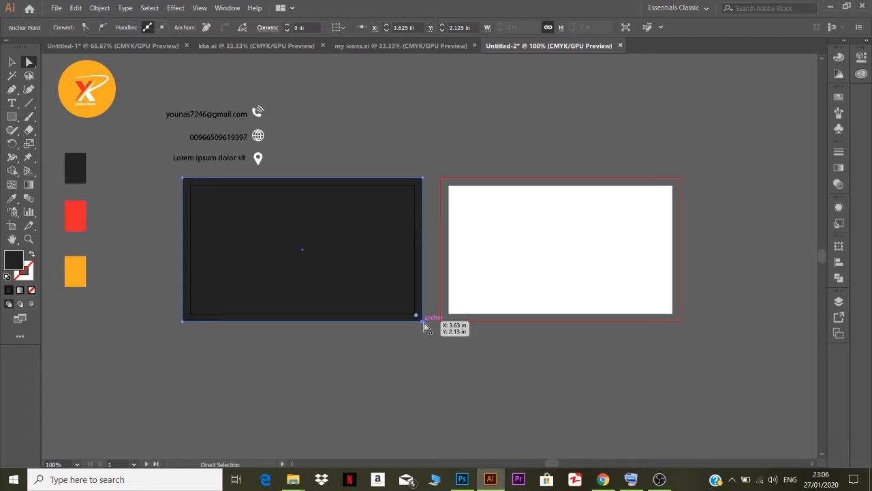
pyautogui.press('Delete')
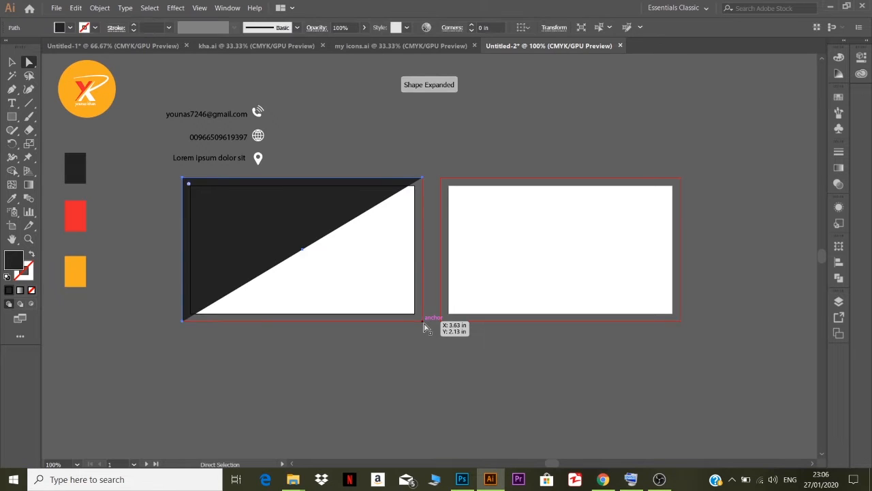
# Draw a 3.75 × 2.25 in rectangle over the first card, fill it with the red swatch's colour and send it behind the triangle
pyautogui.click(12, 116)
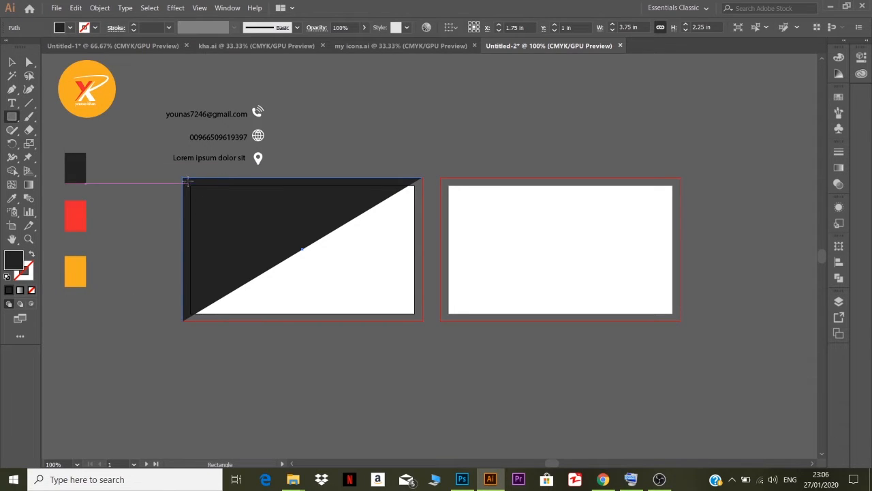
pyautogui.moveTo(182, 178); pyautogui.dragTo(423, 320)
pyautogui.click(11, 198)
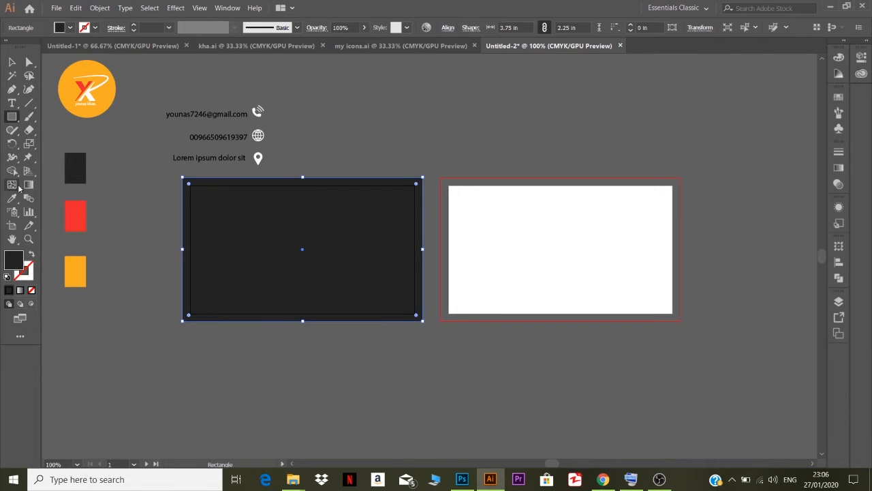
pyautogui.click(68, 217)
pyautogui.press('v')
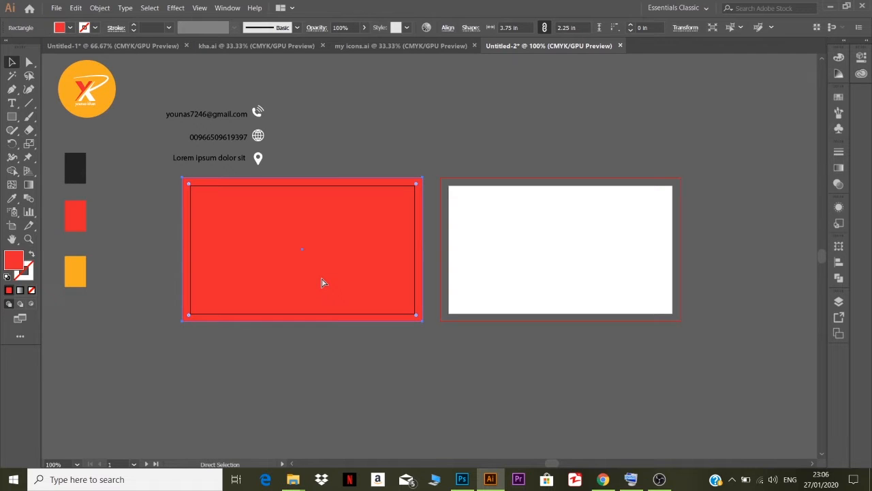
pyautogui.hotkey('ctrl', '[')
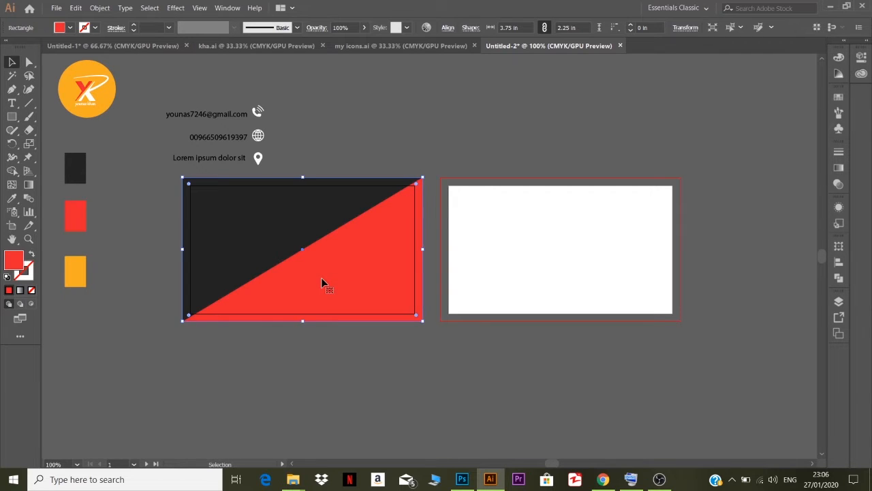
pyautogui.click(317, 345)
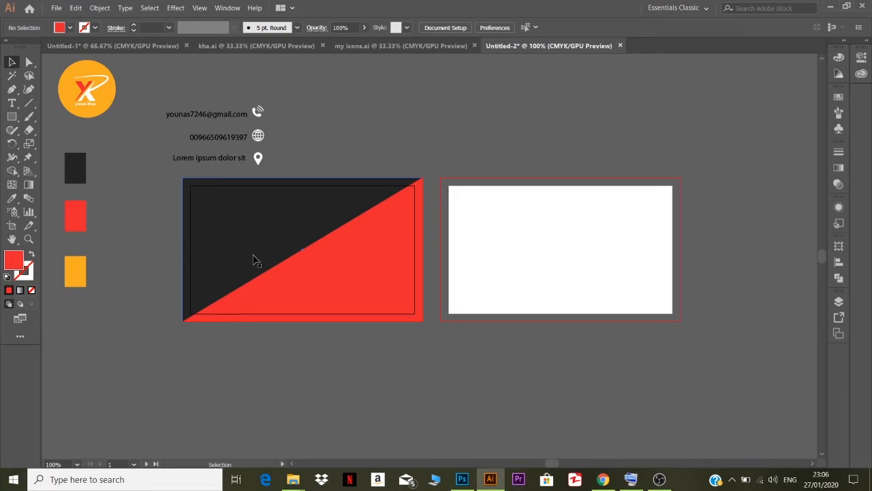
# Create a reflected copy of the near-black triangle across the horizontal axis
pyautogui.click(370, 212)
pyautogui.rightClick(307, 221)
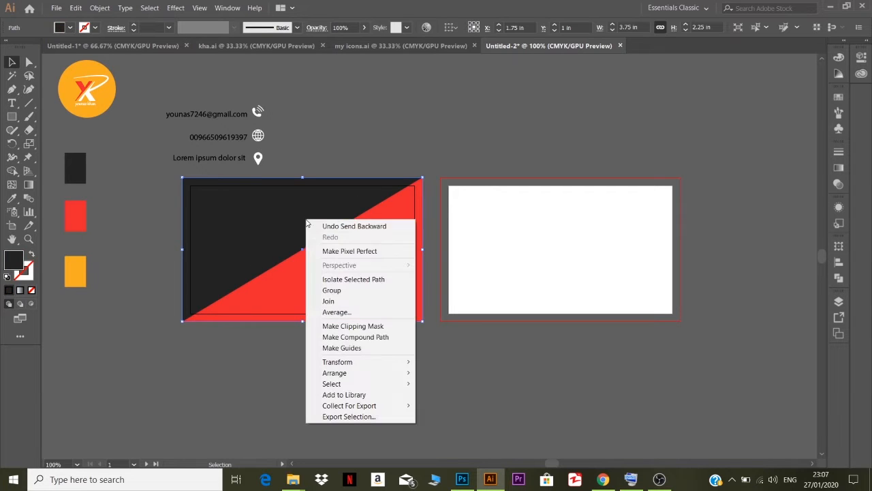
pyautogui.moveTo(332, 375)
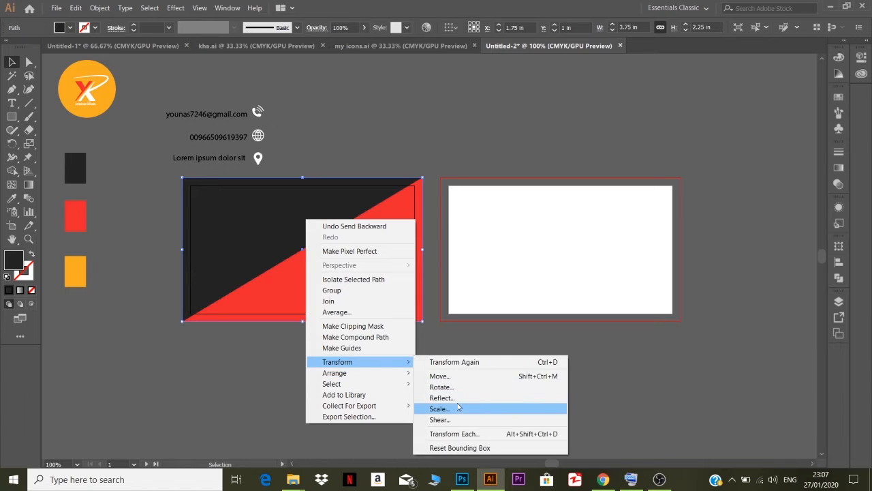
pyautogui.click(458, 402)
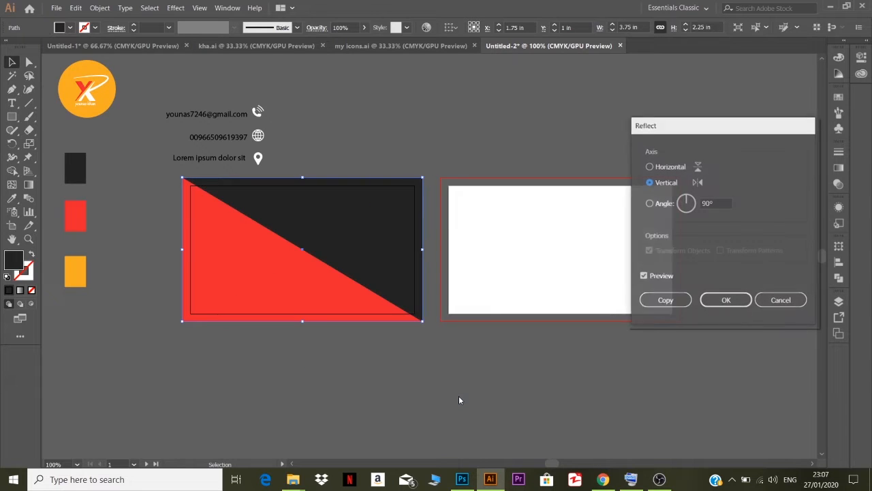
pyautogui.click(649, 167)
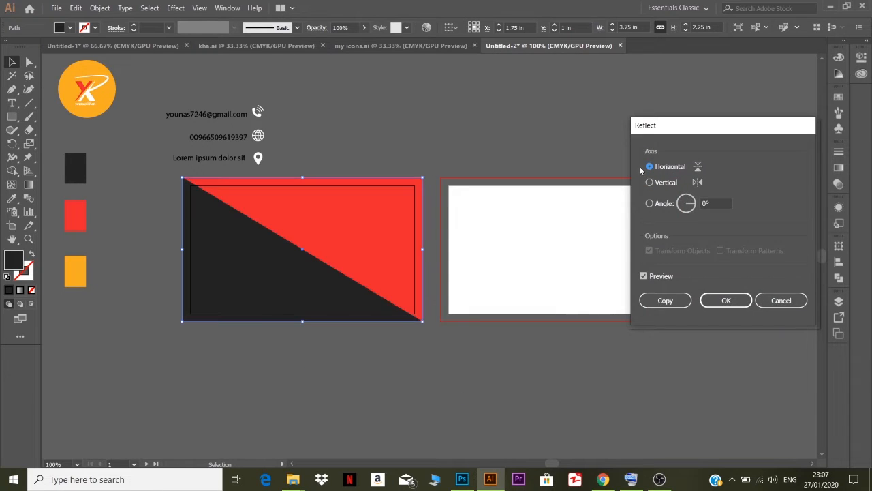
pyautogui.click(665, 301)
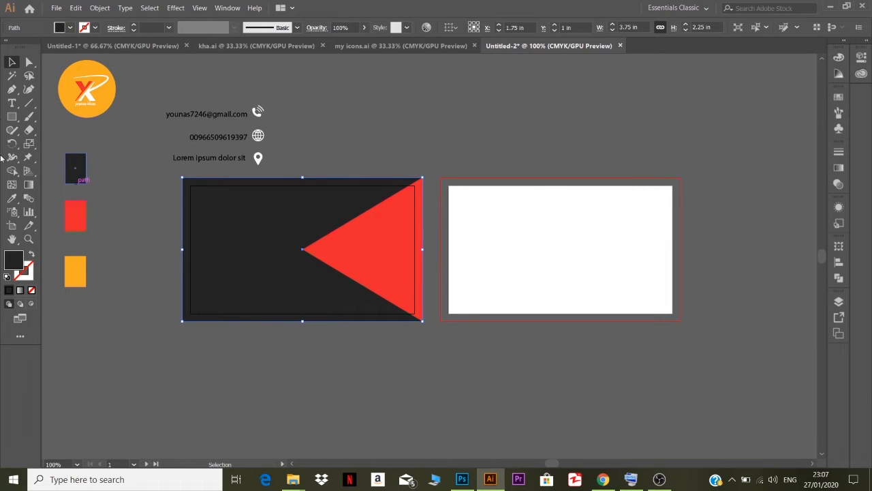
# Move the copied triangle's lower-right anchor along the bottom bleed edge to about the middle of the card
pyautogui.click(11, 64)
pyautogui.click(29, 63)
pyautogui.moveTo(416, 320); pyautogui.dragTo(306, 323)
# Try to merge the two near-black shapes on the first card with Pathfinder Unite
pyautogui.click(292, 226)
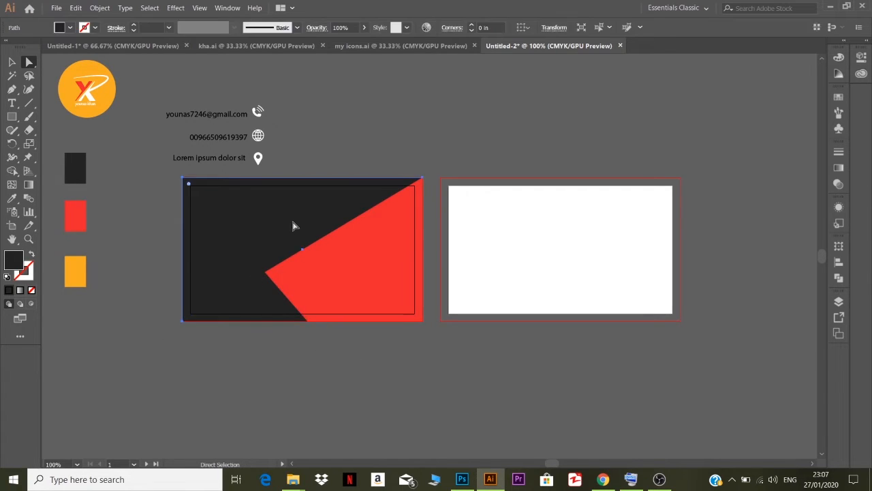
pyautogui.click(839, 279)
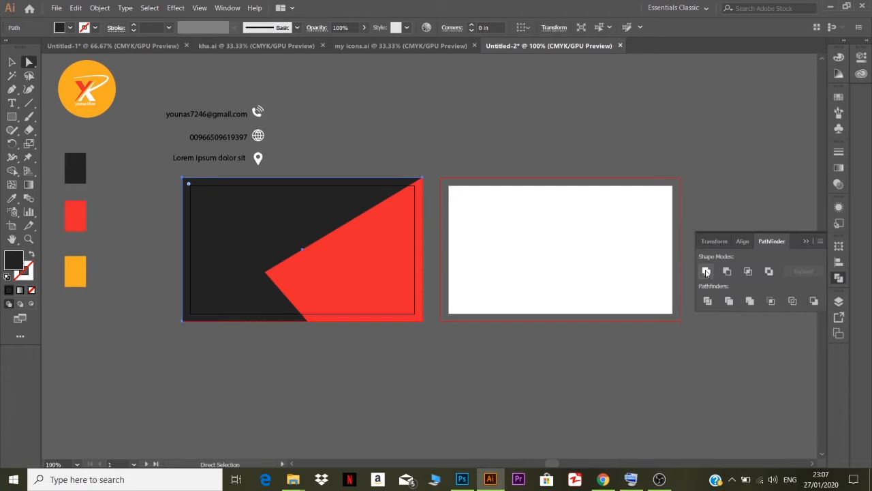
pyautogui.click(707, 272)
pyautogui.click(253, 298)
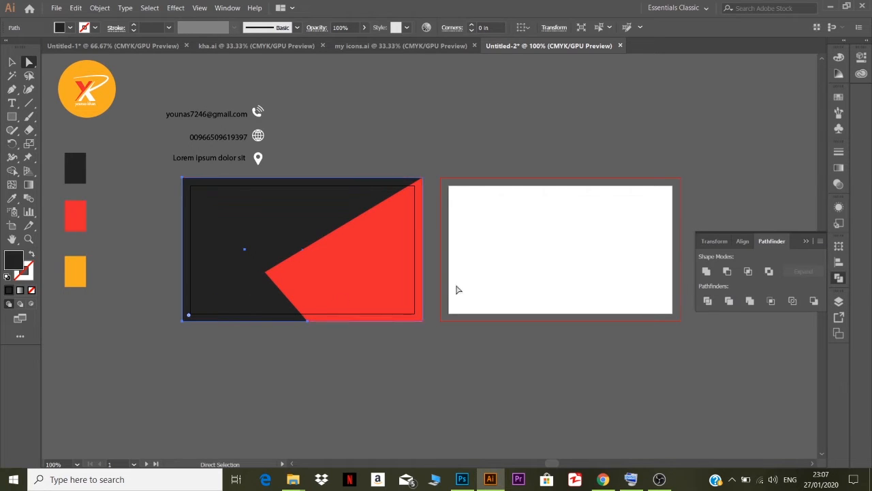
pyautogui.click(707, 272)
pyautogui.click(361, 374)
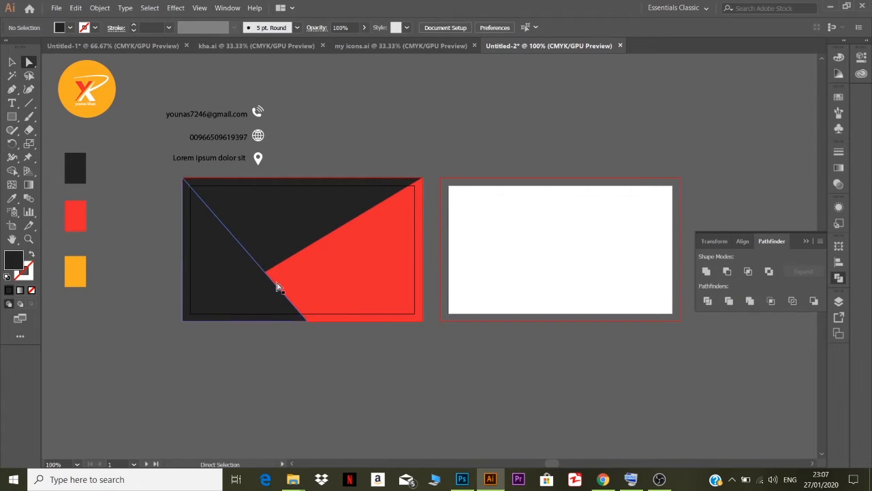
# Draw an orange rectangle about 3.75 × 0.86 in, using the swatch's colour, and place it just below the first artboard
pyautogui.click(11, 117)
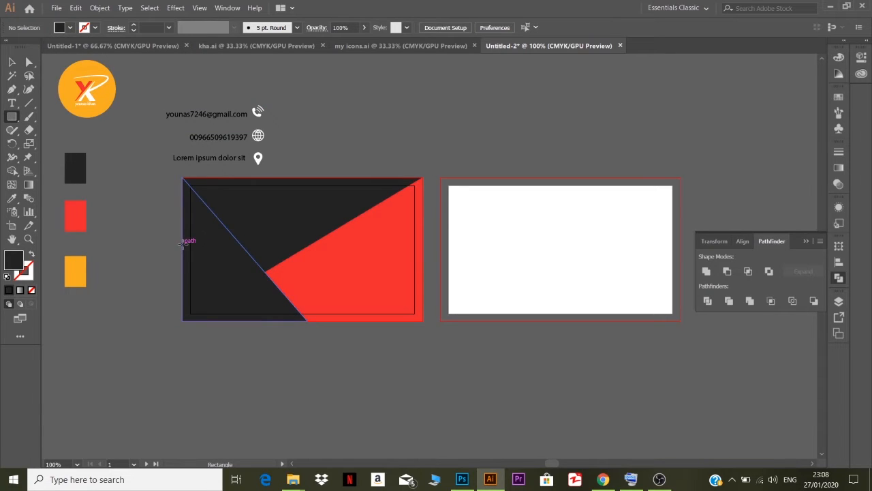
pyautogui.moveTo(182, 244); pyautogui.dragTo(422, 299)
pyautogui.press('i')
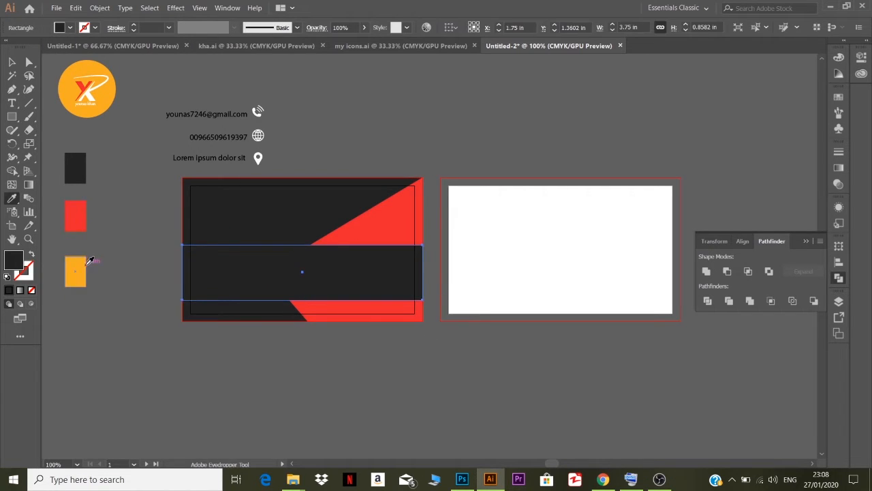
pyautogui.click(82, 265)
pyautogui.press('v')
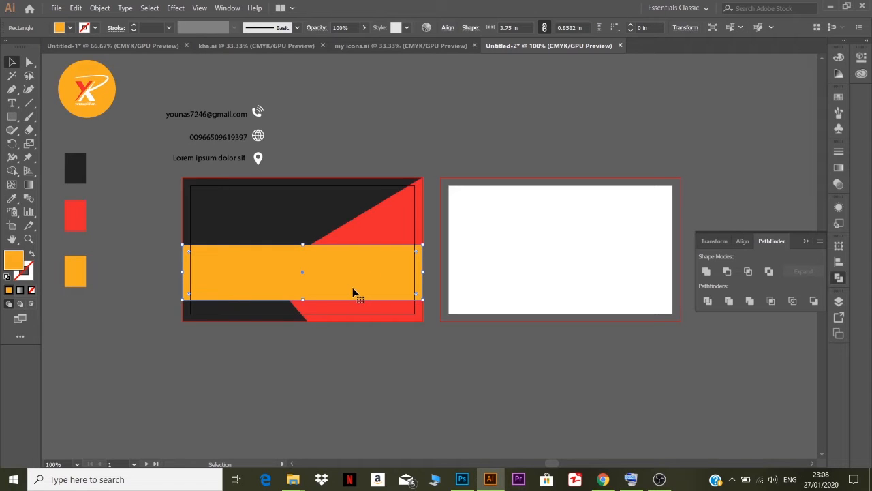
pyautogui.moveTo(352, 292); pyautogui.dragTo(355, 387)
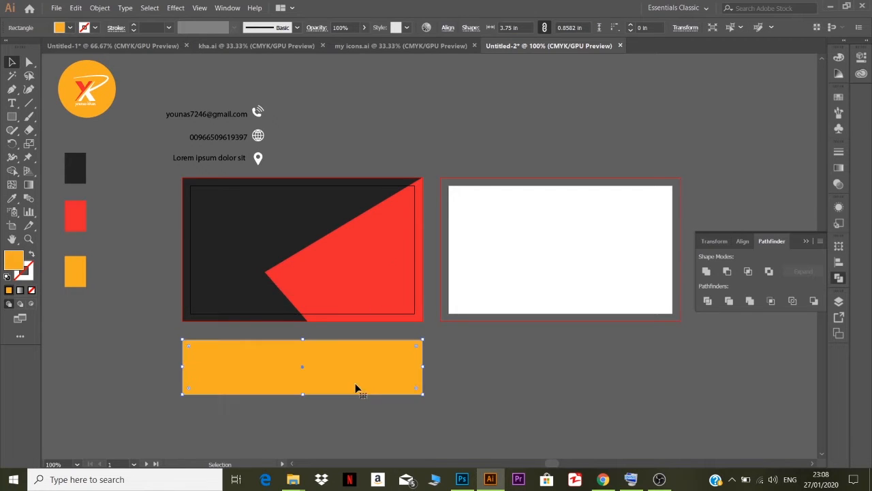
# Duplicate the orange rectangle behind the original, fill the copy with black and nudge it slightly upward
pyautogui.press('a')
pyautogui.press('v')
pyautogui.press('Up')
pyautogui.press('Up')
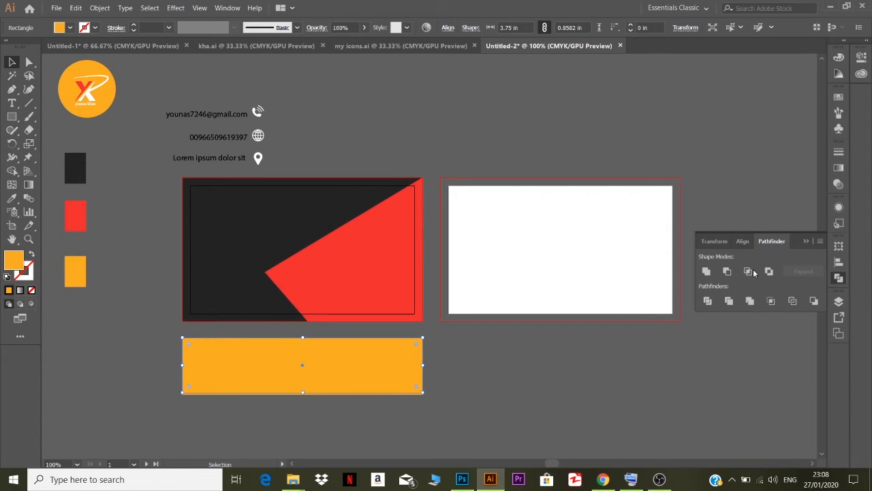
pyautogui.click(845, 58)
pyautogui.click(707, 129)
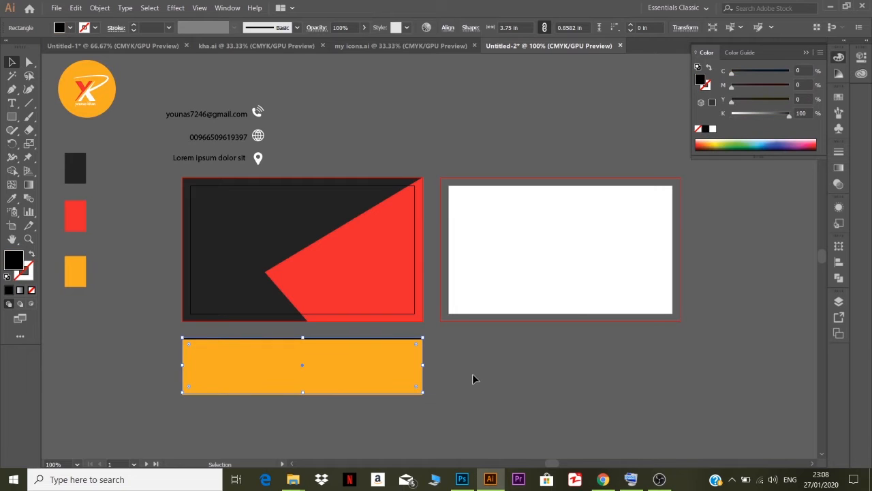
pyautogui.press('Up')
pyautogui.press('Up')
pyautogui.press('a')
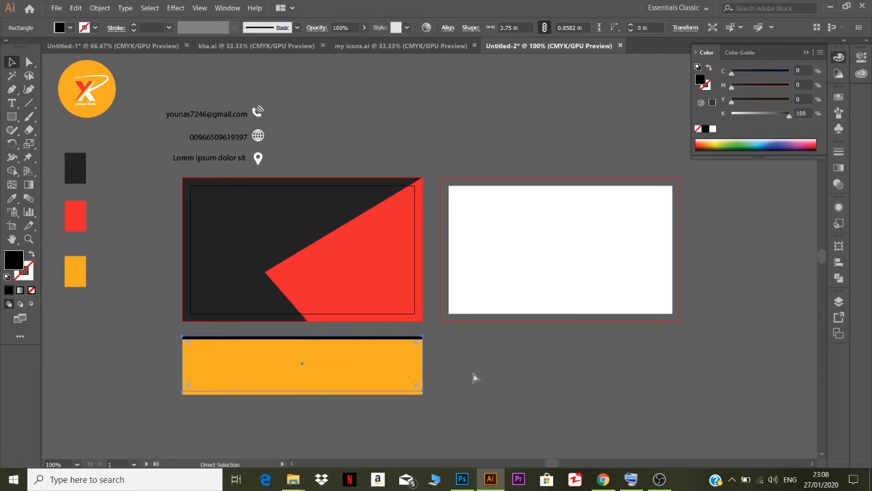
pyautogui.press('v')
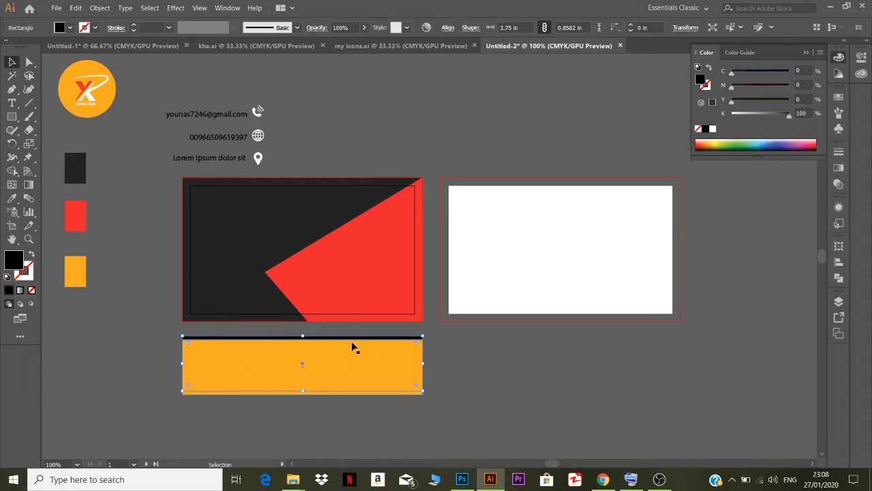
# Apply a Gaussian Blur with a 15-pixel radius to the black rectangle behind the orange one
pyautogui.click(176, 8)
pyautogui.moveTo(195, 227)
pyautogui.click(317, 226)
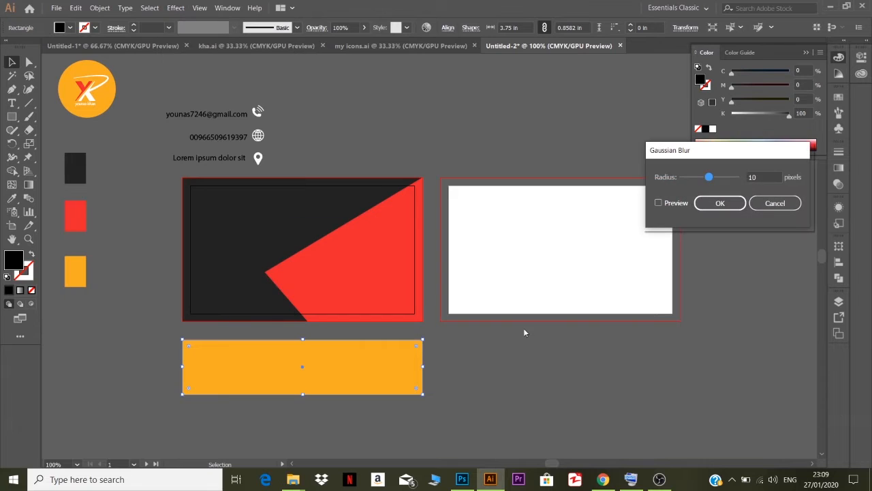
pyautogui.click(659, 203)
pyautogui.click(662, 205)
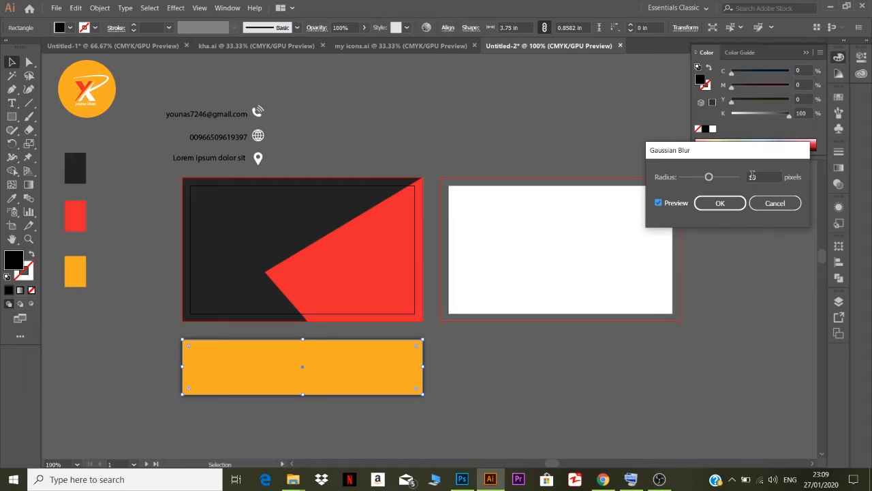
pyautogui.moveTo(709, 177); pyautogui.dragTo(736, 179)
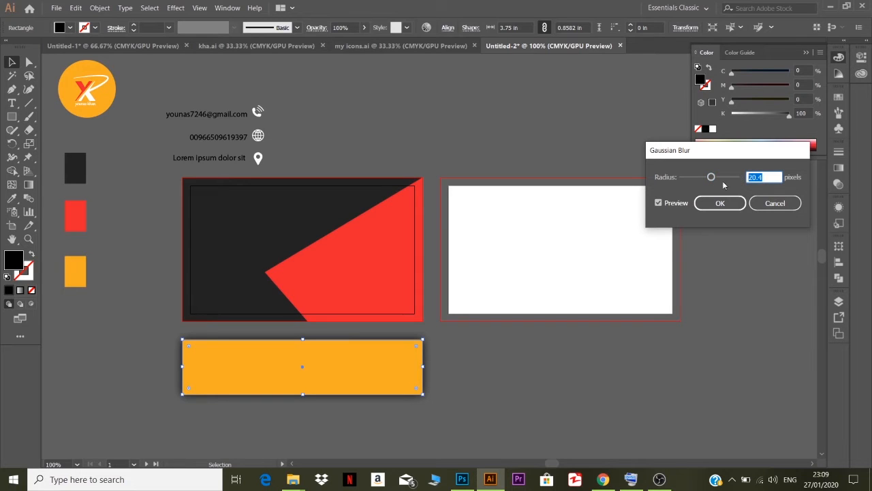
pyautogui.write('15')
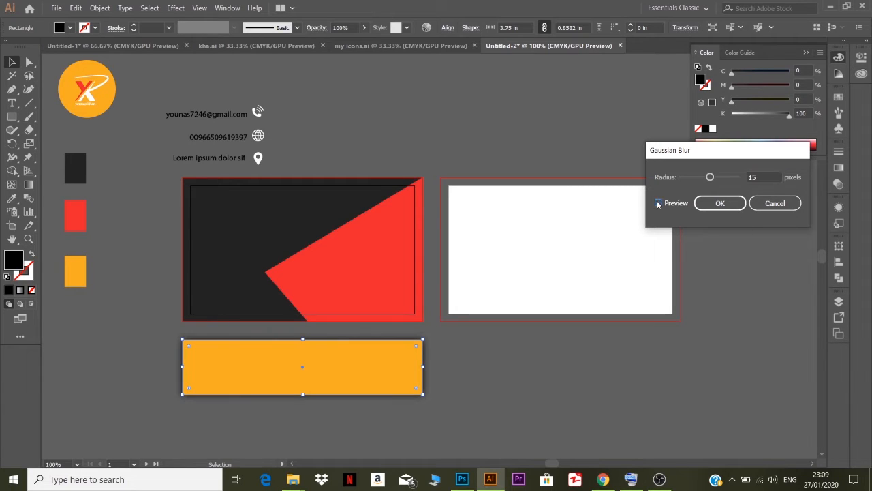
pyautogui.click(735, 204)
pyautogui.click(368, 399)
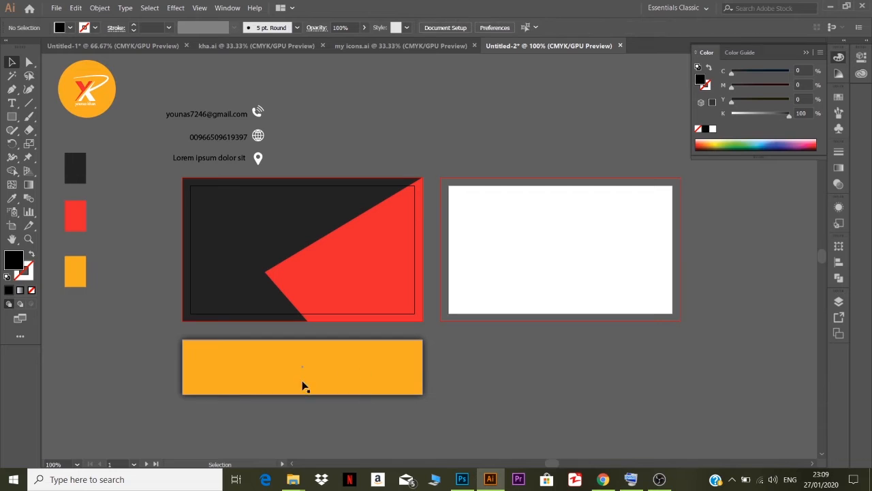
# Try placing the grouped orange rectangle and its blurred shadow across the first card, then undo the move
pyautogui.click(248, 395)
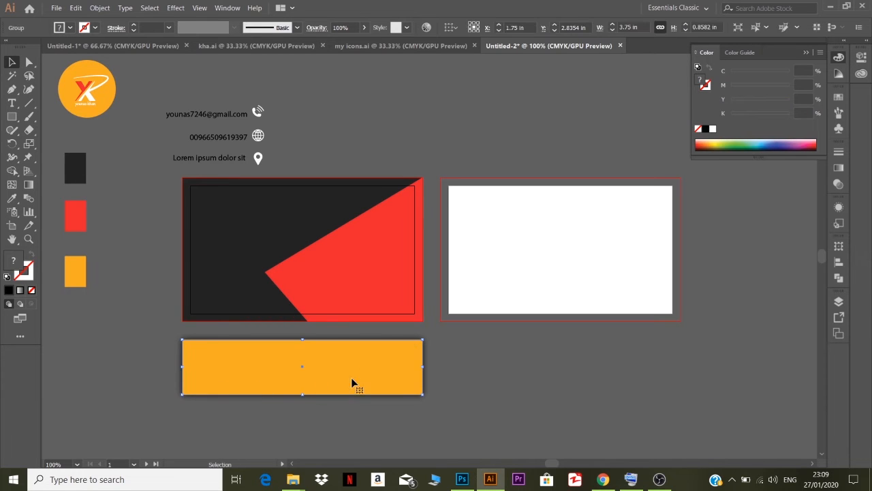
pyautogui.moveTo(351, 377); pyautogui.dragTo(357, 273)
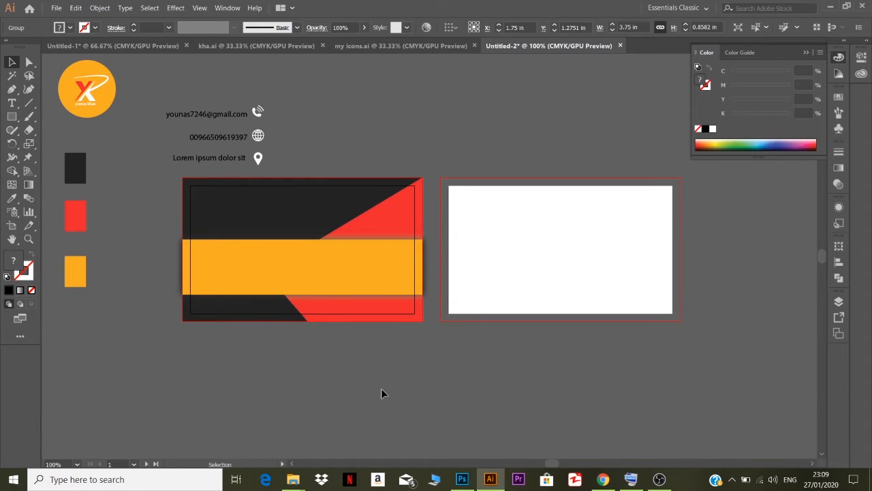
pyautogui.click(381, 388)
pyautogui.press('a')
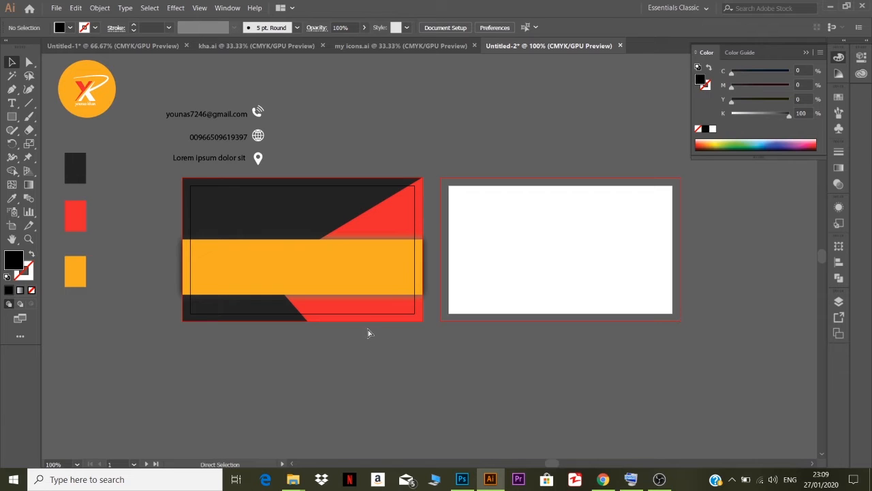
pyautogui.hotkey('ctrl', 'z')
pyautogui.press('v')
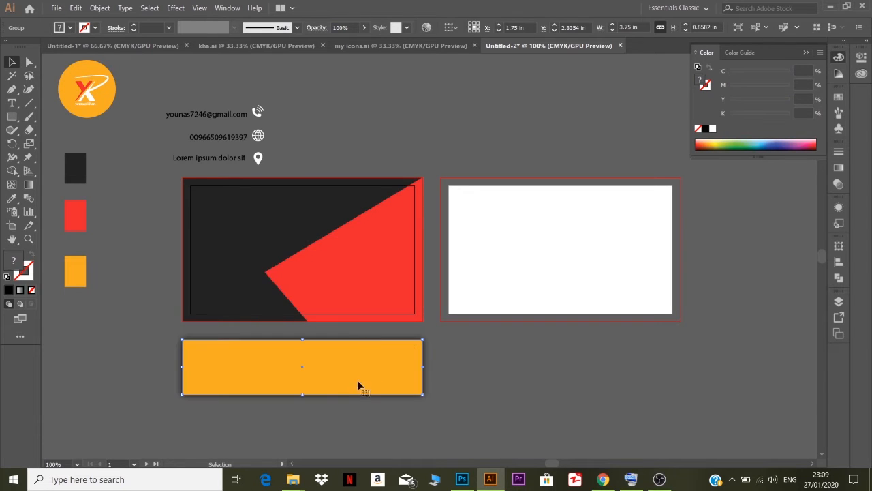
pyautogui.click(432, 411)
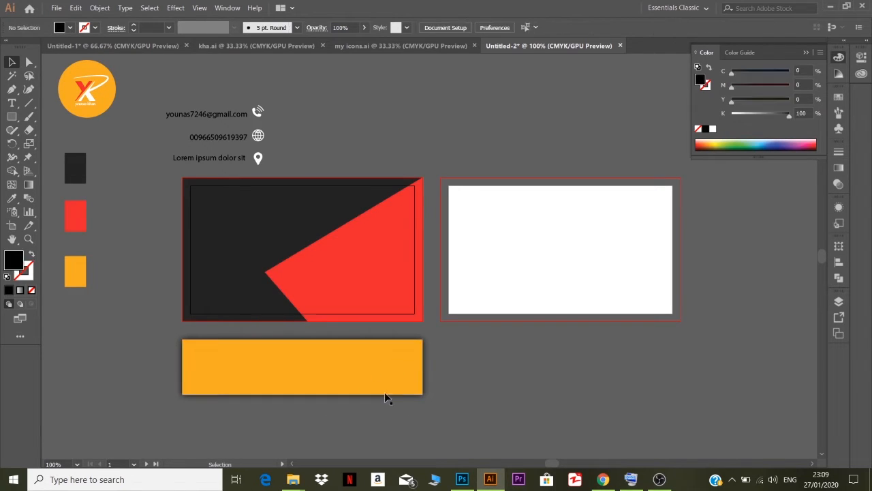
# Shift the orange rectangle off its blurred black copy and set the copy's blend mode to Multiply
pyautogui.moveTo(356, 367); pyautogui.dragTo(364, 388)
pyautogui.click(372, 351)
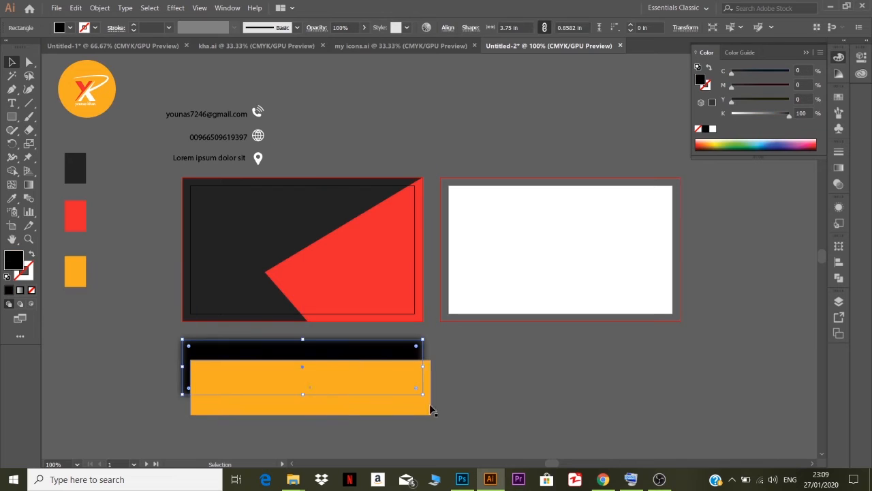
pyautogui.click(840, 183)
pyautogui.click(726, 163)
pyautogui.click(725, 201)
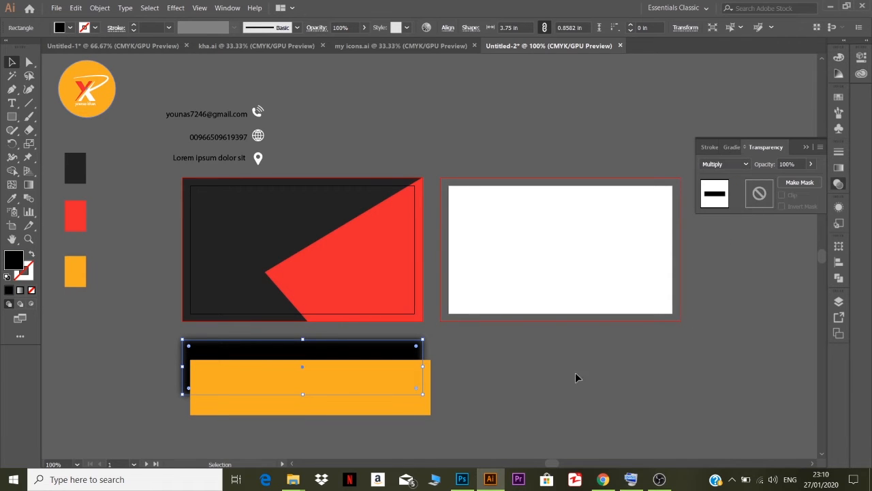
pyautogui.click(444, 417)
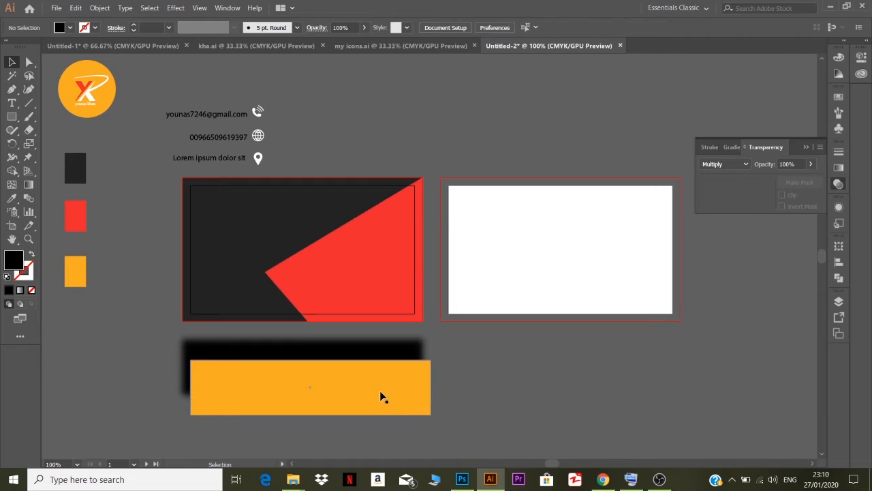
# Realign the orange rectangle over its shadow and place both as a group across the middle of the first card
pyautogui.moveTo(380, 395); pyautogui.dragTo(363, 283)
pyautogui.click(290, 418)
pyautogui.hotkey('ctrl', 'z')
pyautogui.click(391, 386)
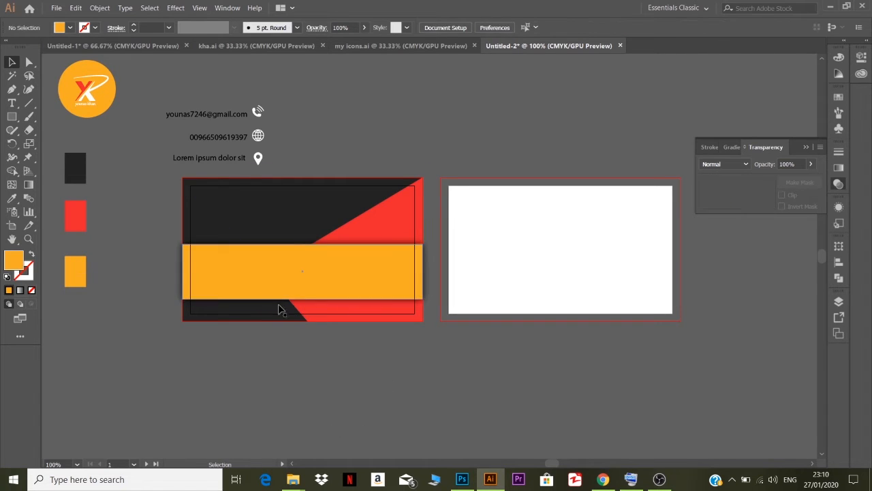
# Send the orange band group backward behind the near-black shapes while keeping it in front of the red background
pyautogui.click(343, 274)
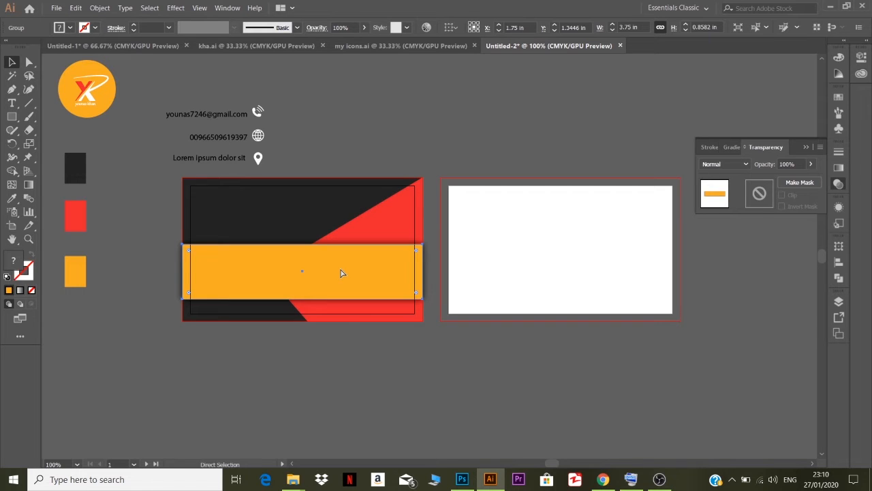
pyautogui.hotkey('ctrl', '[')
pyautogui.hotkey('ctrl', '[')
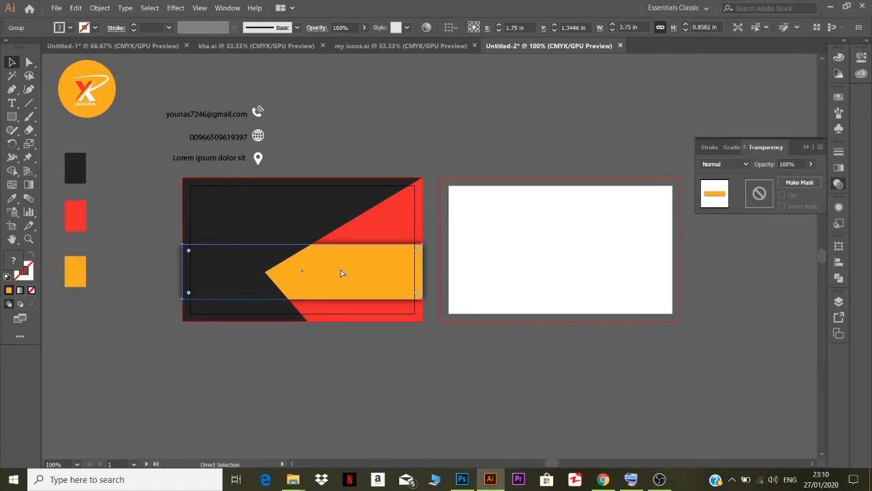
pyautogui.click(457, 364)
pyautogui.click(806, 146)
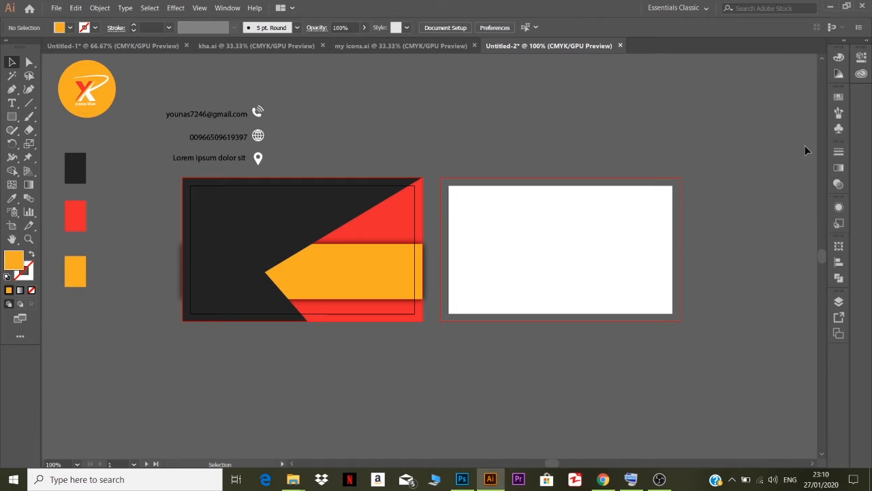
# Apply a Multiply drop shadow to the upper near-black triangle with 0.1 in X offset, 0 in Y offset and 0.1 in blur
pyautogui.click(343, 218)
pyautogui.click(176, 8)
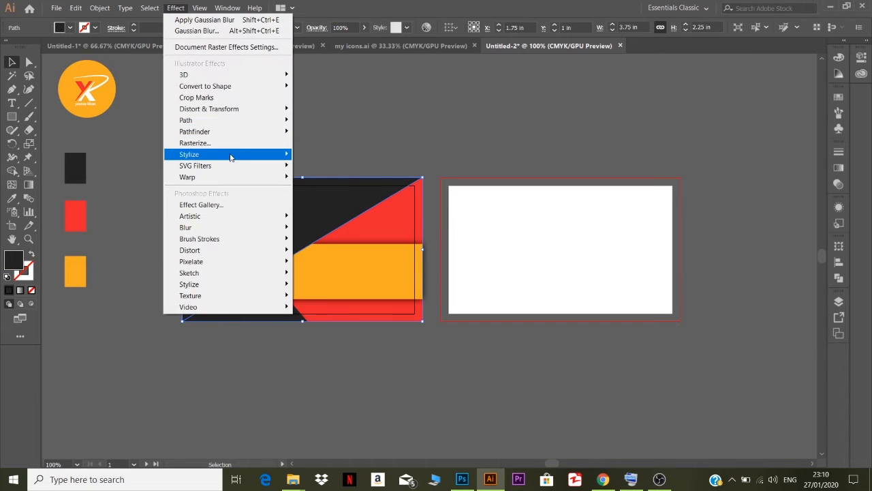
pyautogui.moveTo(230, 155)
pyautogui.click(330, 154)
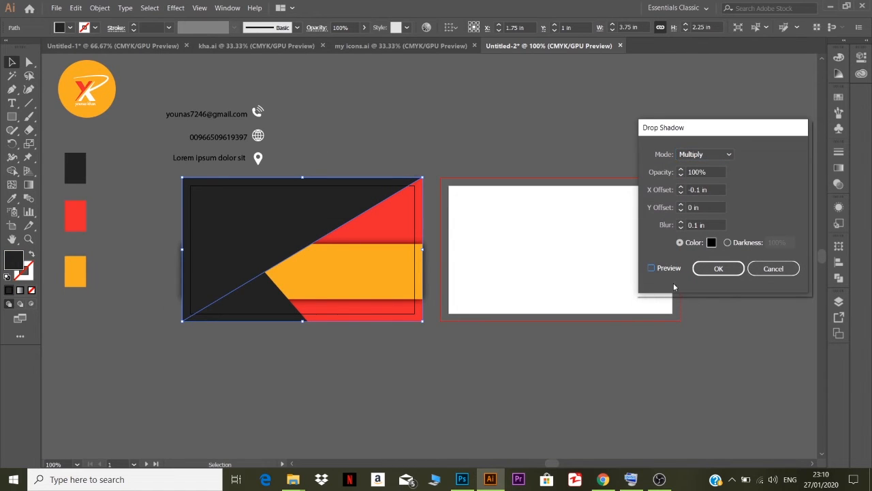
pyautogui.click(652, 268)
pyautogui.click(684, 194)
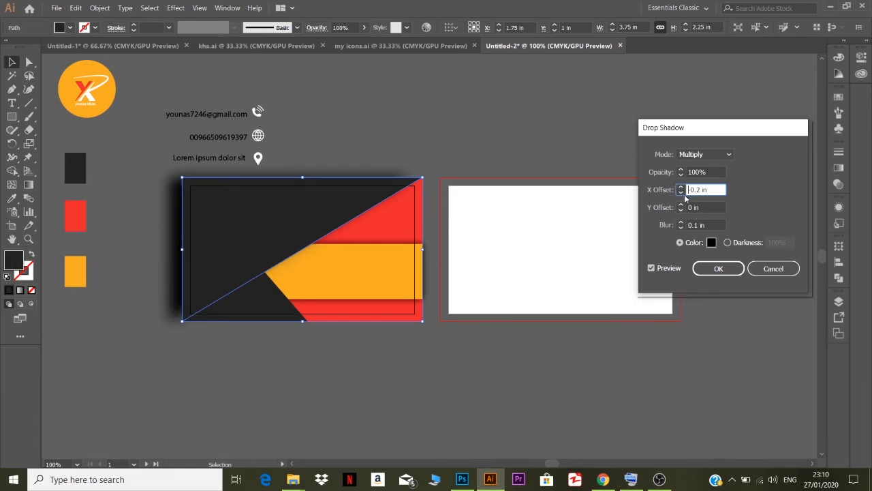
pyautogui.click(682, 187)
pyautogui.click(681, 187)
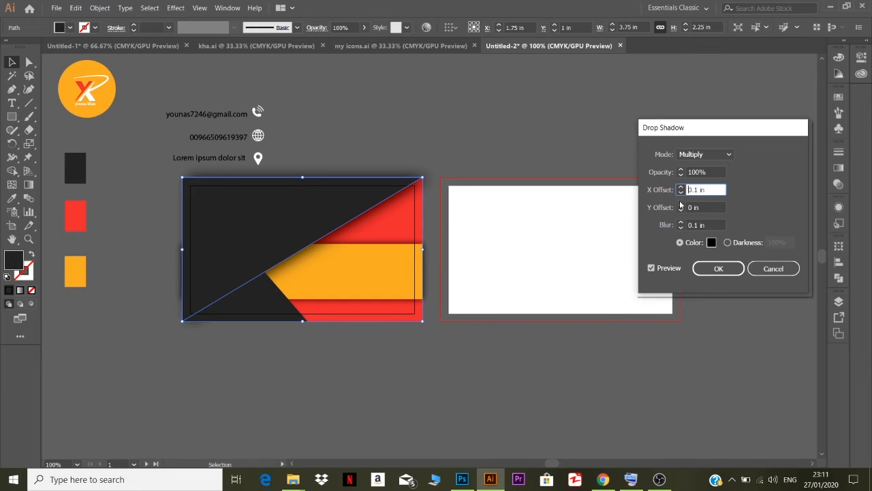
pyautogui.click(719, 268)
pyautogui.click(298, 356)
# Send the lower near-black triangle behind the upper one and open a previewed Drop Shadow effect for it
pyautogui.click(266, 305)
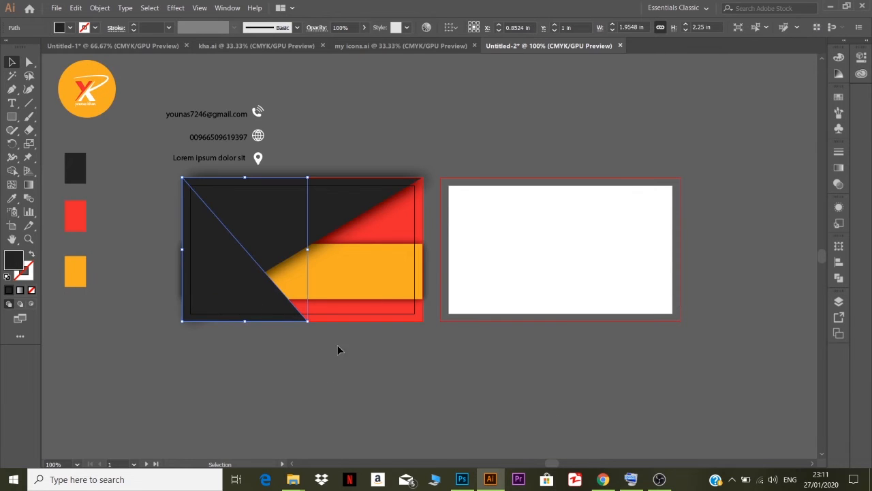
pyautogui.hotkey('shift', 'ctrl', 'e')
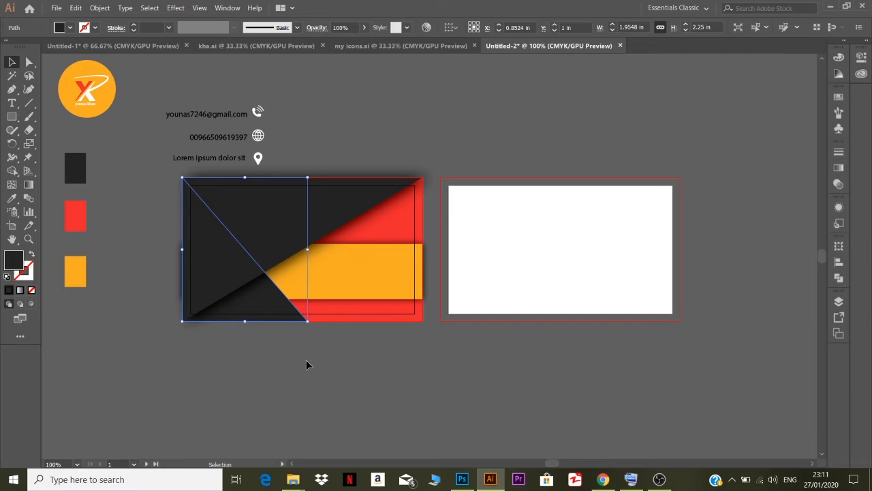
pyautogui.click(183, 8)
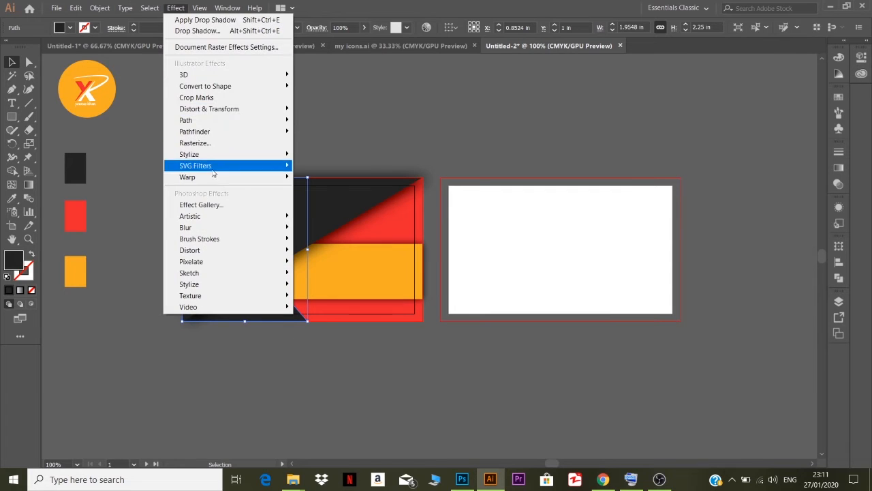
pyautogui.moveTo(198, 154)
pyautogui.click(327, 154)
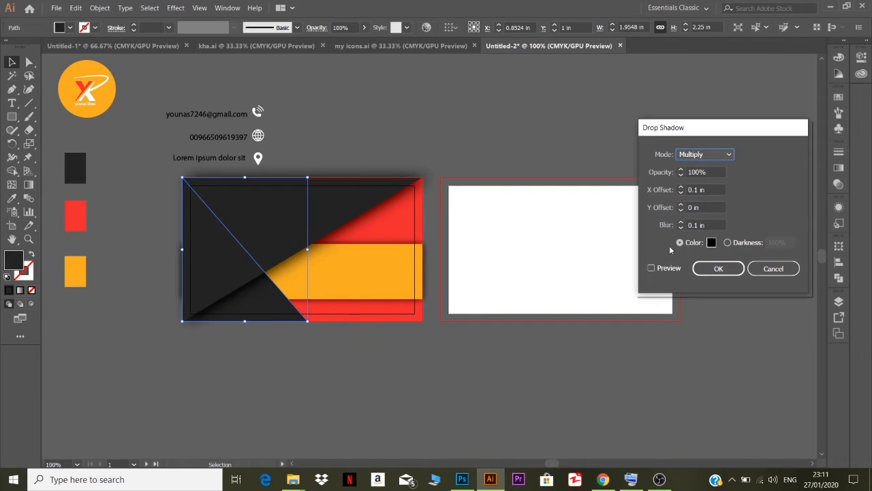
pyautogui.click(651, 267)
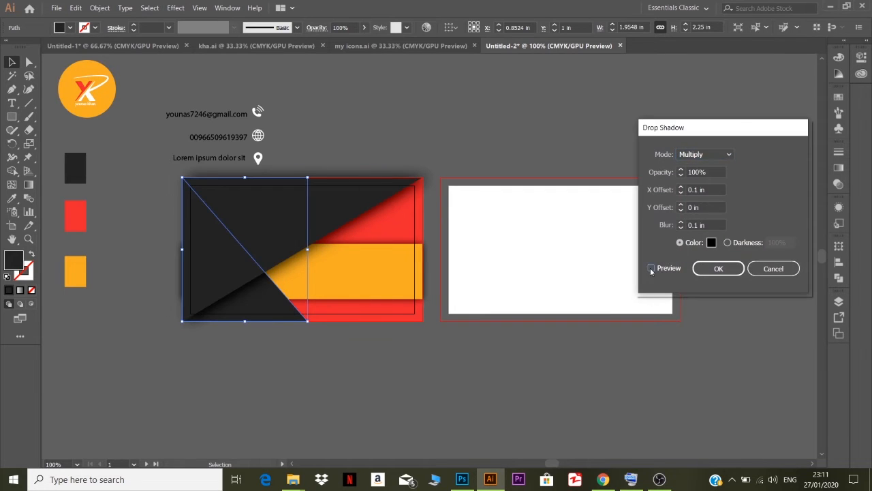
# Try a 0 in X offset with different Y offsets for the lower triangle's drop shadow
pyautogui.click(680, 193)
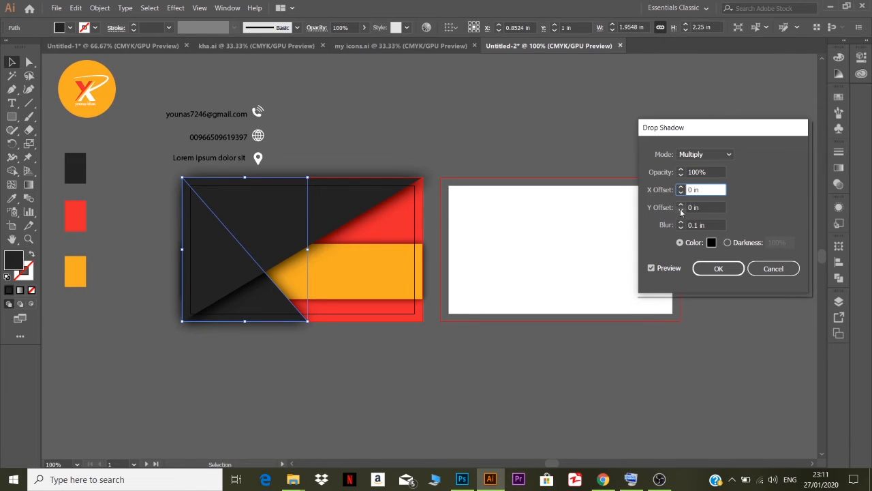
pyautogui.click(681, 210)
pyautogui.click(681, 205)
pyautogui.click(681, 204)
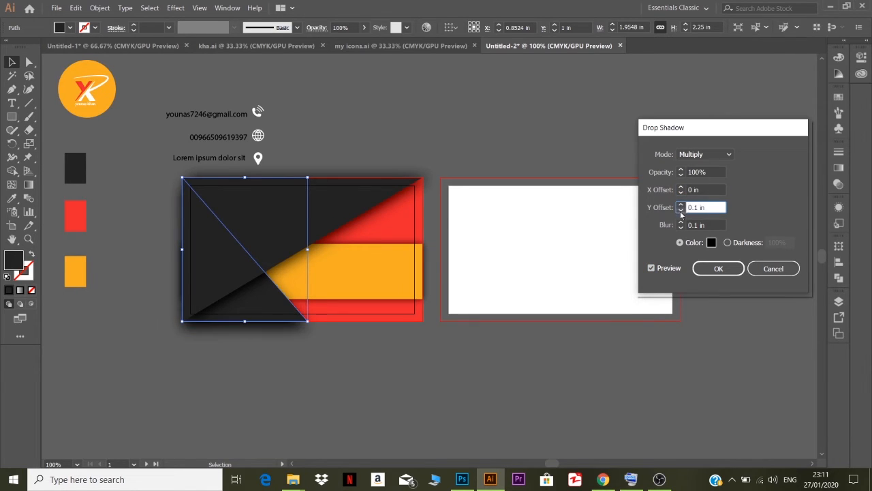
pyautogui.click(681, 211)
pyautogui.click(680, 211)
pyautogui.click(681, 205)
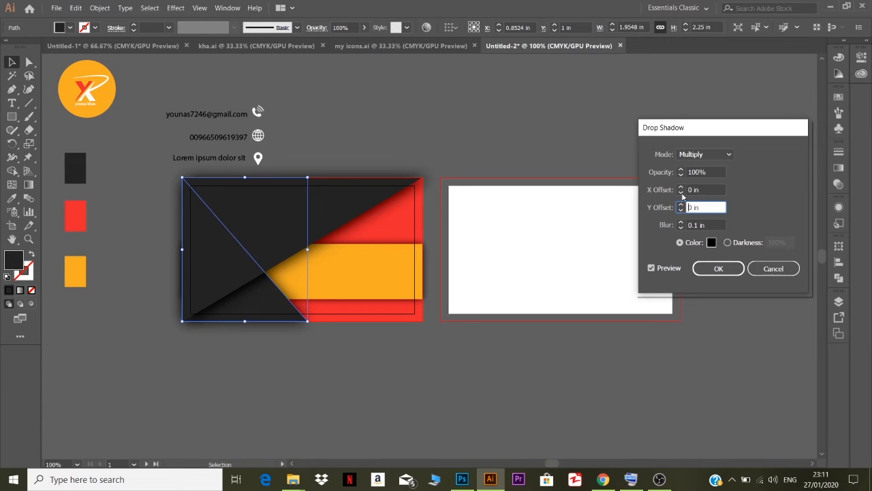
# Set the lower triangle's drop shadow X offset to 0.1 in and apply the effect
pyautogui.click(680, 193)
pyautogui.click(680, 193)
pyautogui.click(680, 187)
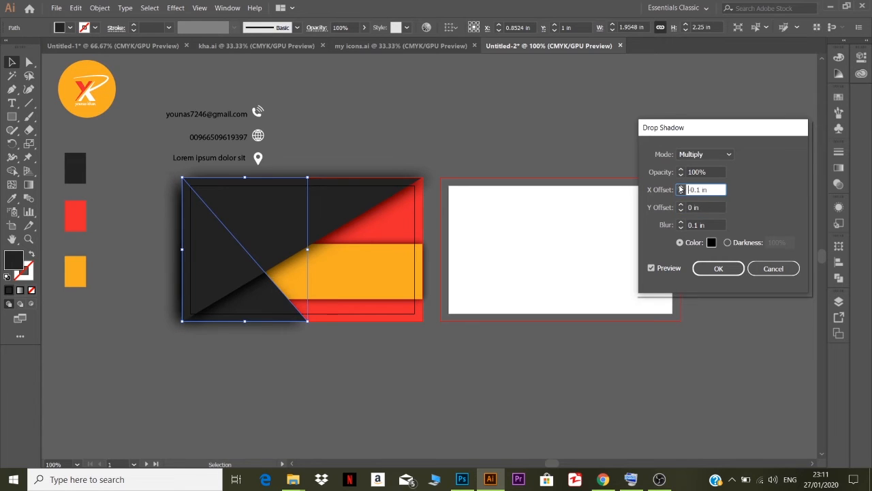
pyautogui.click(680, 186)
pyautogui.click(681, 186)
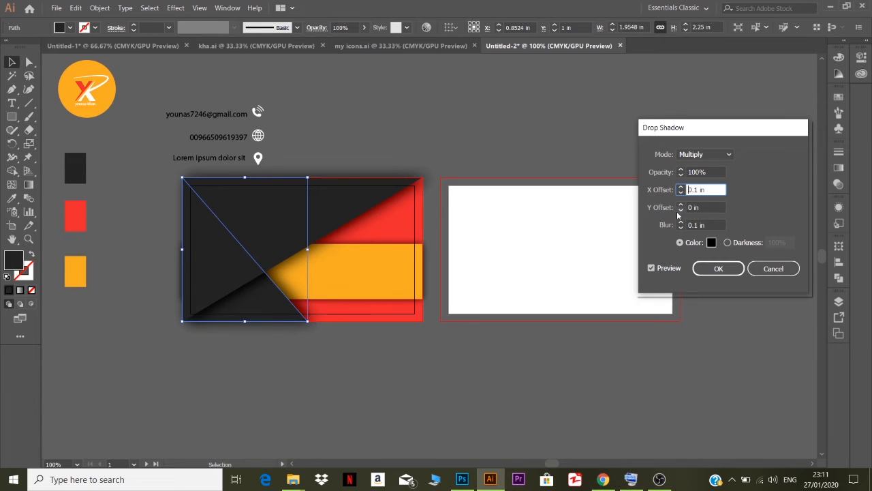
pyautogui.click(717, 269)
pyautogui.click(272, 390)
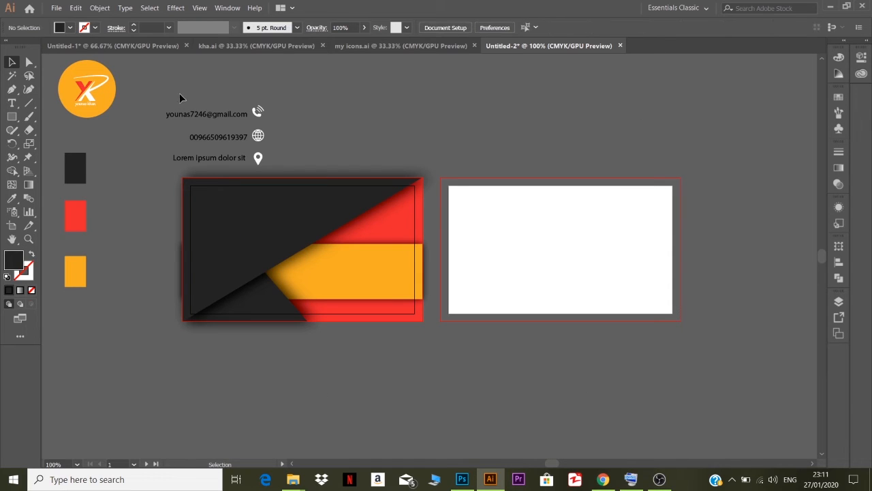
# Move the three contact lines and their icons together onto the orange band of the first card
pyautogui.moveTo(268, 165); pyautogui.dragTo(205, 109)
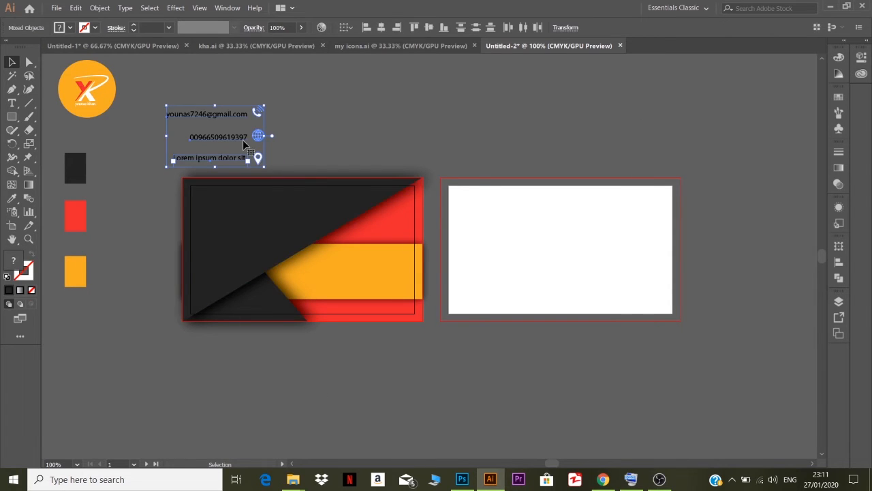
pyautogui.moveTo(244, 136); pyautogui.dragTo(388, 273)
pyautogui.moveTo(386, 270); pyautogui.dragTo(388, 271)
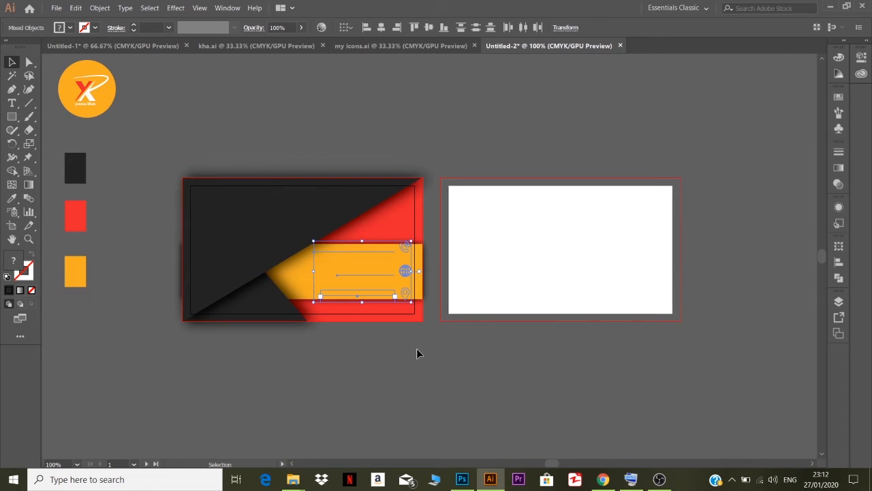
pyautogui.press('a')
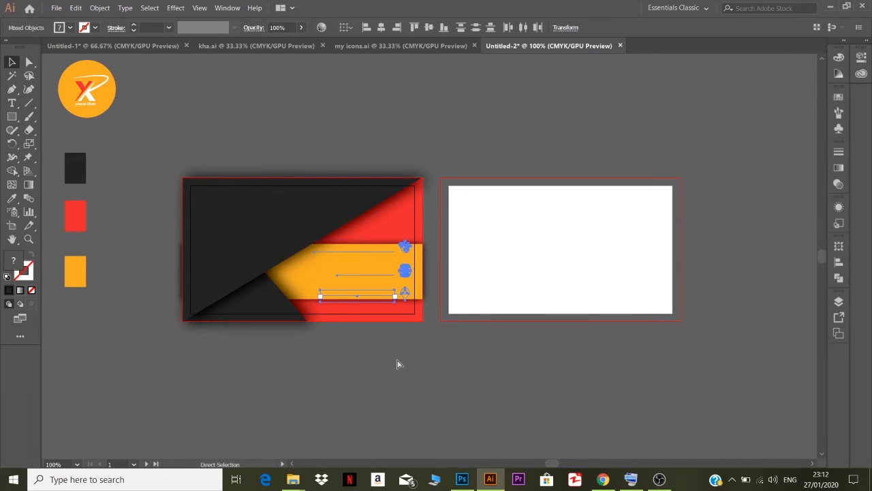
# Stretch the orange band on the first card evenly up and down to a height of about 1.02 in
pyautogui.press('v')
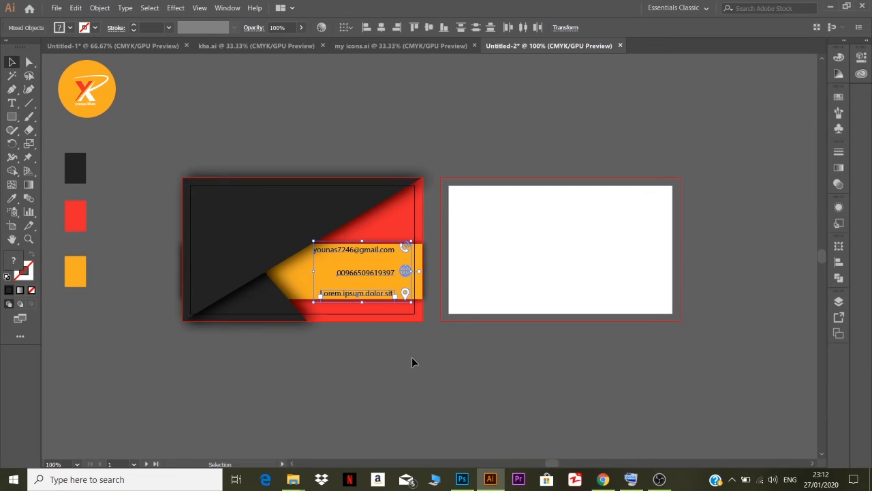
pyautogui.click(195, 296)
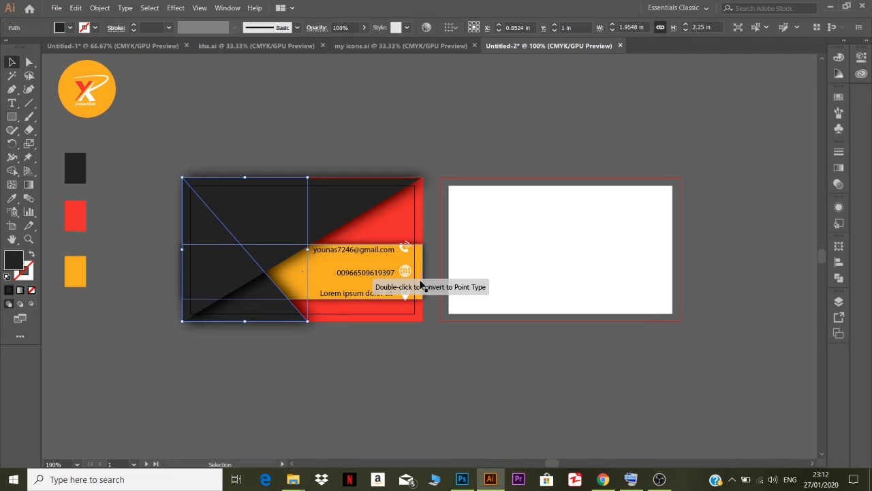
pyautogui.click(322, 274)
pyautogui.moveTo(303, 296); pyautogui.dragTo(304, 306)
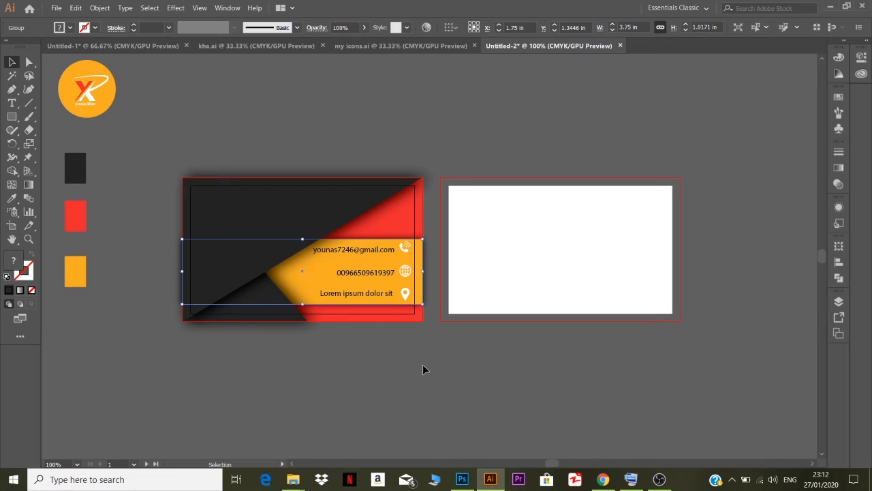
# Move the round logo onto the upper near-black triangle of the first card
pyautogui.click(422, 366)
pyautogui.moveTo(106, 116); pyautogui.dragTo(257, 254)
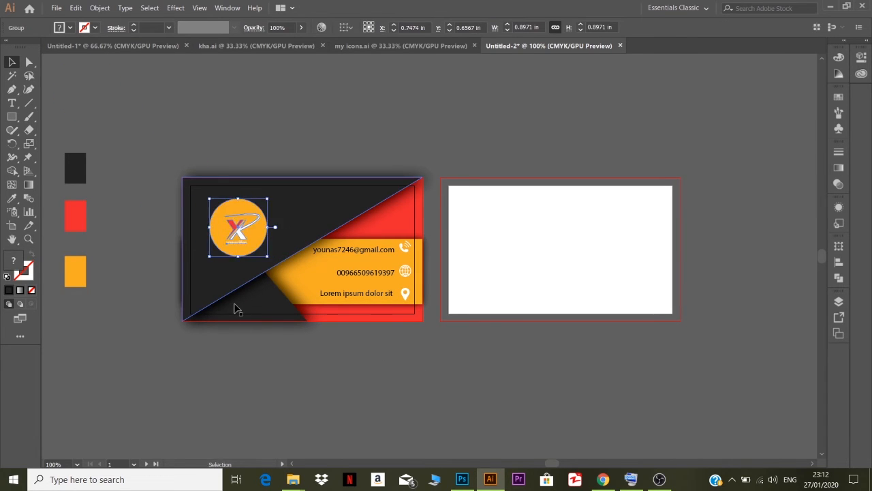
pyautogui.click(364, 418)
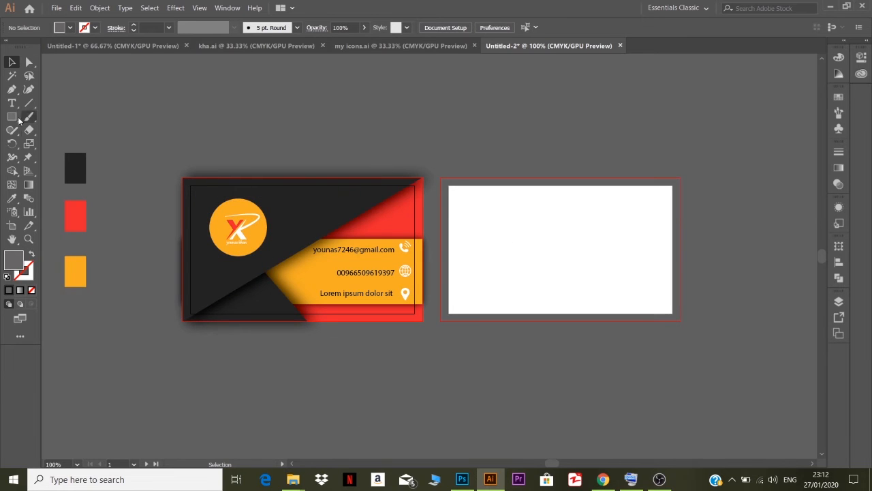
# Draw a 3.75 × 2.25 in rectangle over the second card's full bleed area and fill it with the first card's red
pyautogui.moveTo(441, 179); pyautogui.dragTo(681, 320)
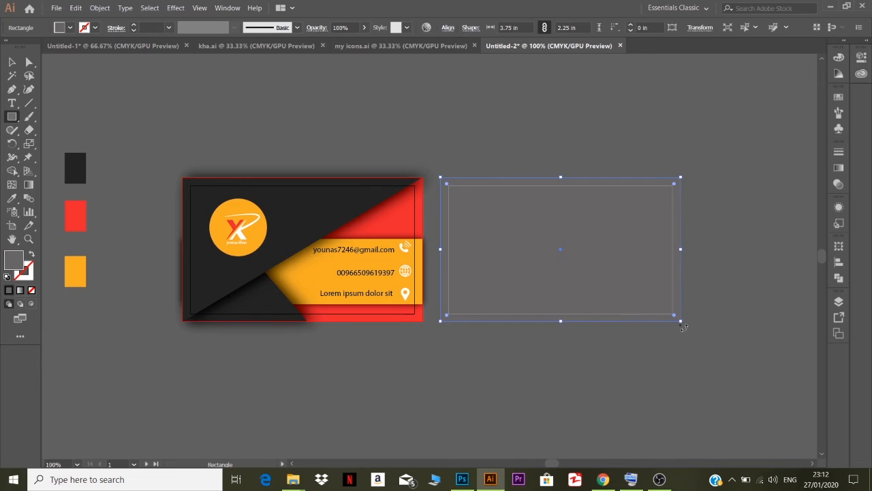
pyautogui.click(11, 198)
pyautogui.click(376, 222)
pyautogui.press('v')
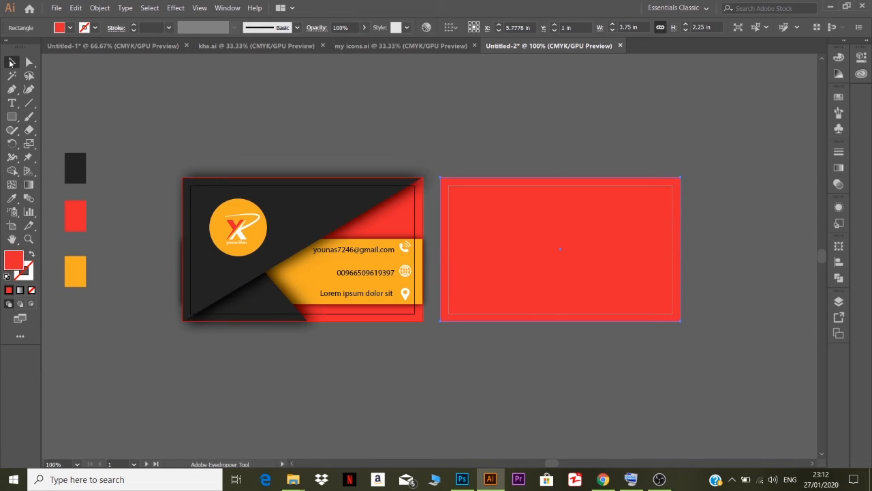
pyautogui.hotkey('ctrl', 'shift', 'a')
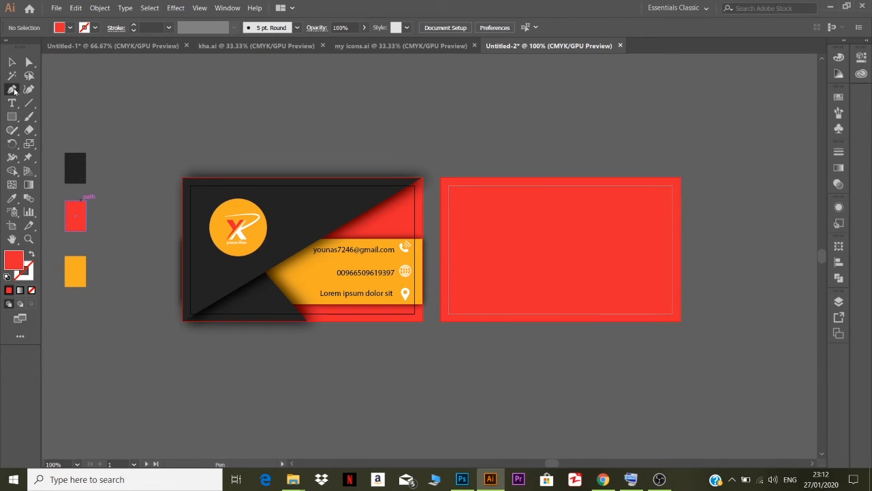
# Draw a triangle about 1.23 in wide along the second card's left bleed edge at full height and fill it with the first card's near-black
pyautogui.click(441, 179)
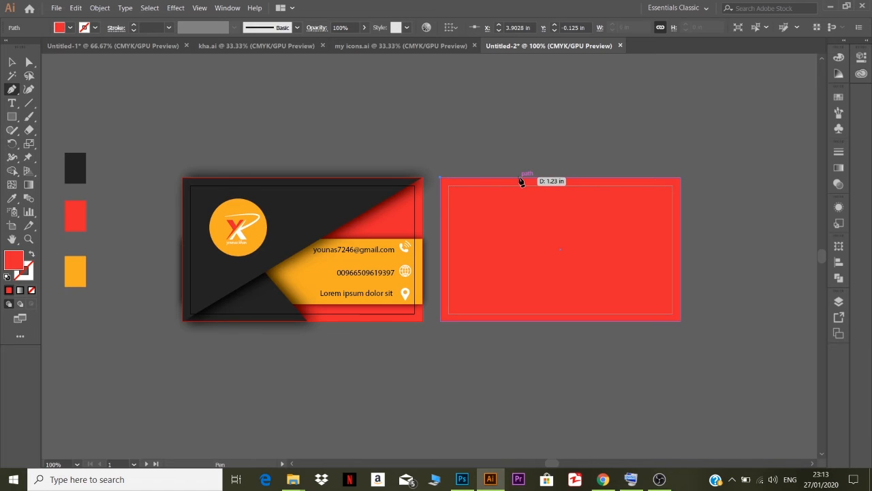
pyautogui.click(519, 178)
pyautogui.click(441, 321)
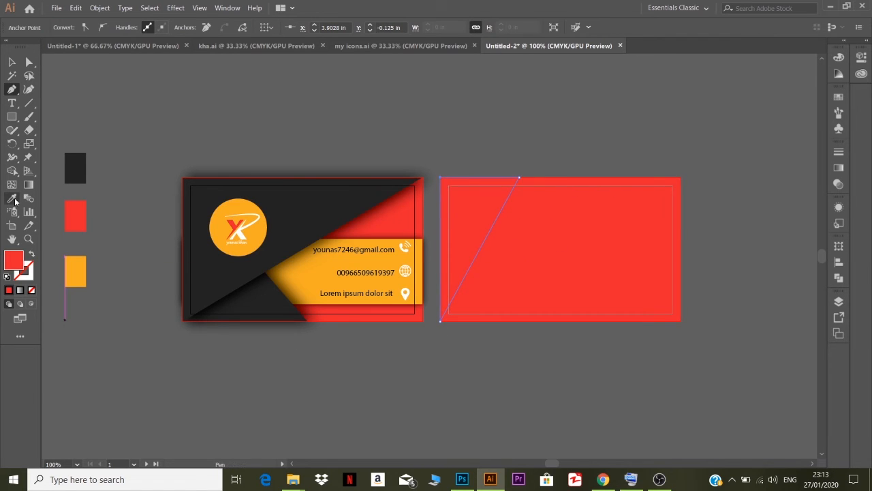
pyautogui.click(12, 198)
pyautogui.click(339, 201)
pyautogui.click(12, 62)
pyautogui.click(231, 111)
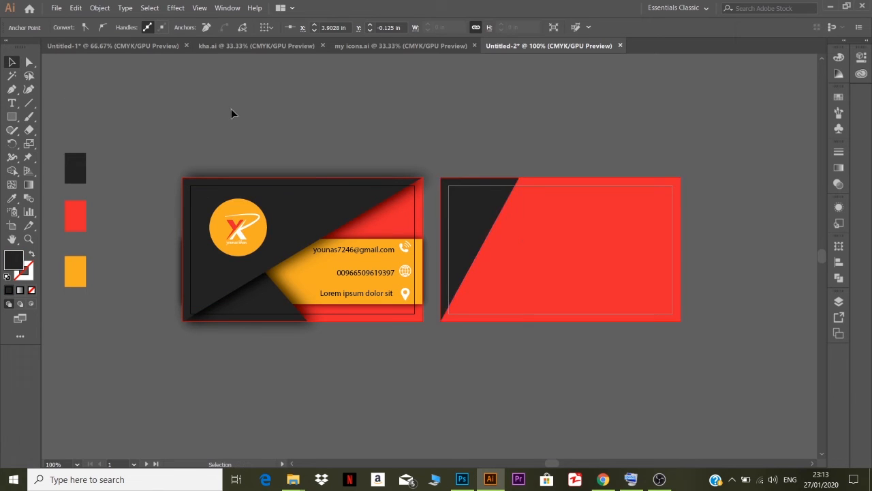
# Place a copy of the near-black triangle, rotated 180°, against the second card's right bleed edge
pyautogui.click(483, 236)
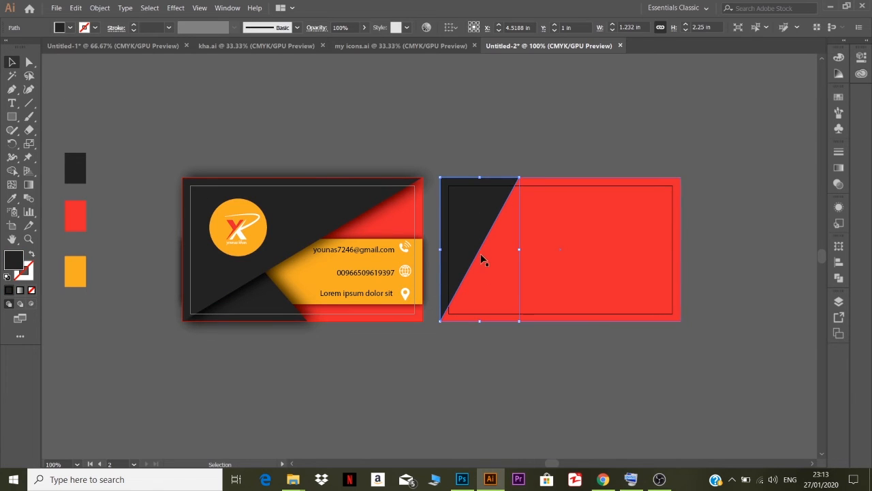
pyautogui.keyDown('ctrl'); pyautogui.click(477, 250); pyautogui.keyUp('ctrl')
pyautogui.moveTo(495, 295); pyautogui.dragTo(653, 320)
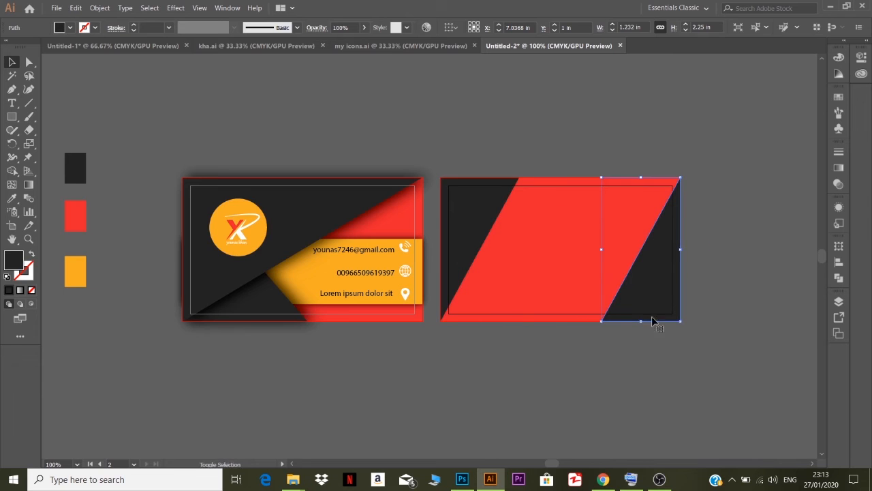
pyautogui.click(535, 365)
# Apply a Multiply drop shadow to the second card's left triangle with 0.1 in X offset, 0 in Y offset and 0.1 in blur
pyautogui.click(473, 234)
pyautogui.click(176, 8)
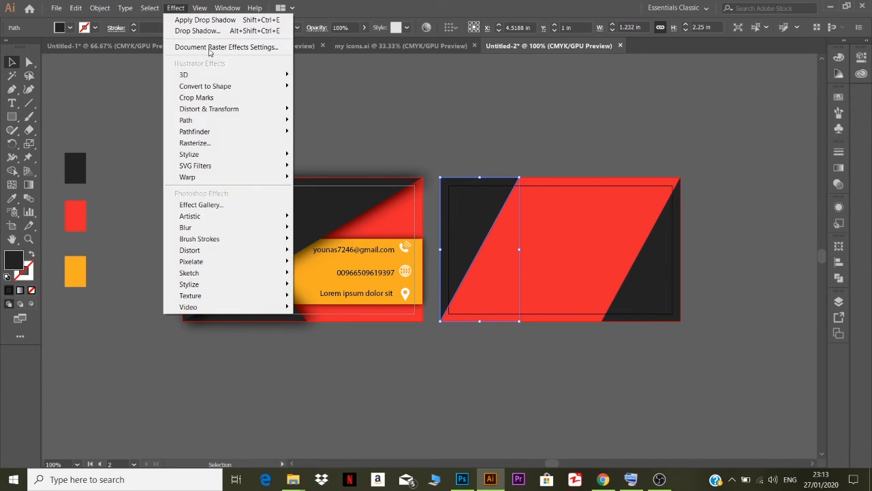
pyautogui.moveTo(222, 154)
pyautogui.click(328, 154)
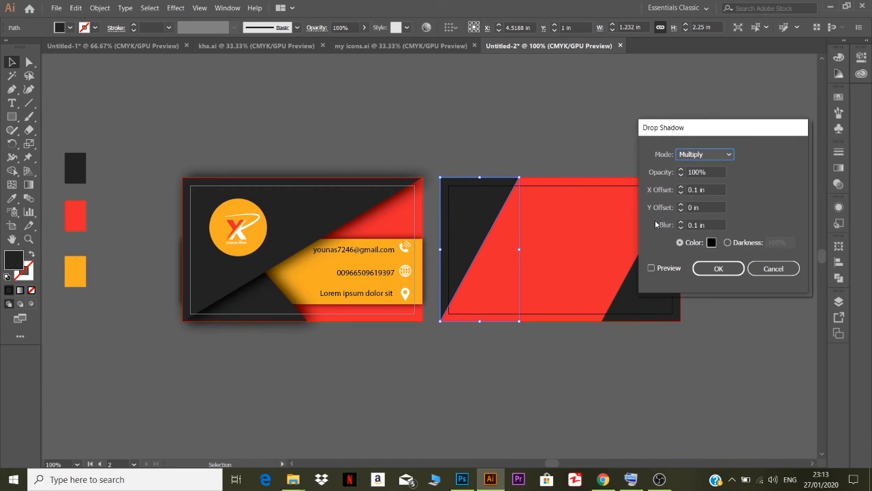
pyautogui.click(651, 268)
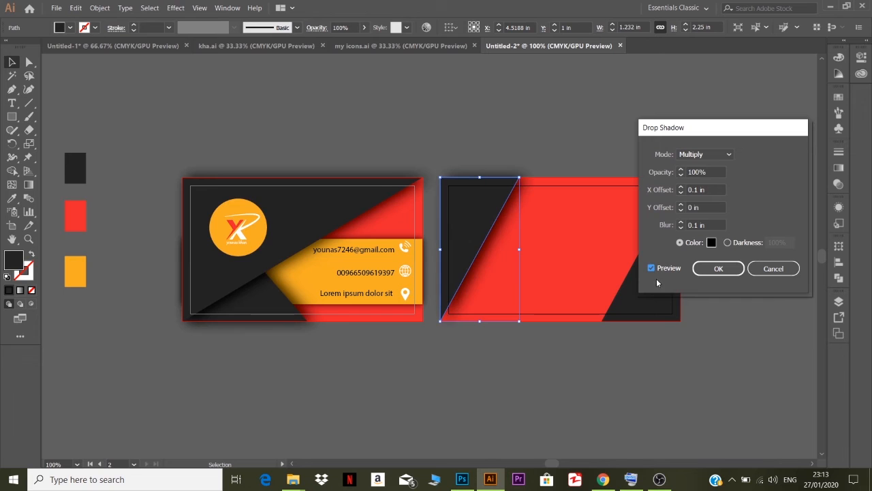
pyautogui.click(717, 267)
# Apply a drop shadow to the second card's right triangle with -0.1 in X offset, 0 in Y offset and 0.1 in blur
pyautogui.click(627, 306)
pyautogui.click(200, 7)
pyautogui.moveTo(176, 8)
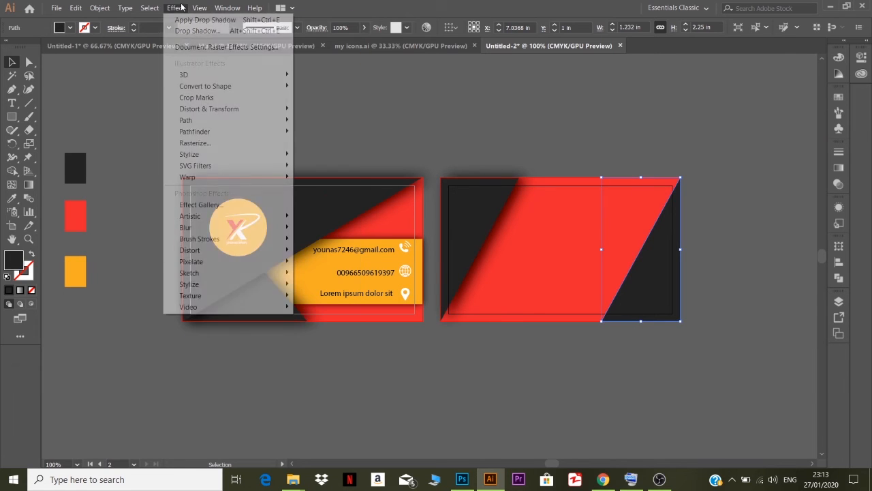
pyautogui.moveTo(223, 154)
pyautogui.click(328, 151)
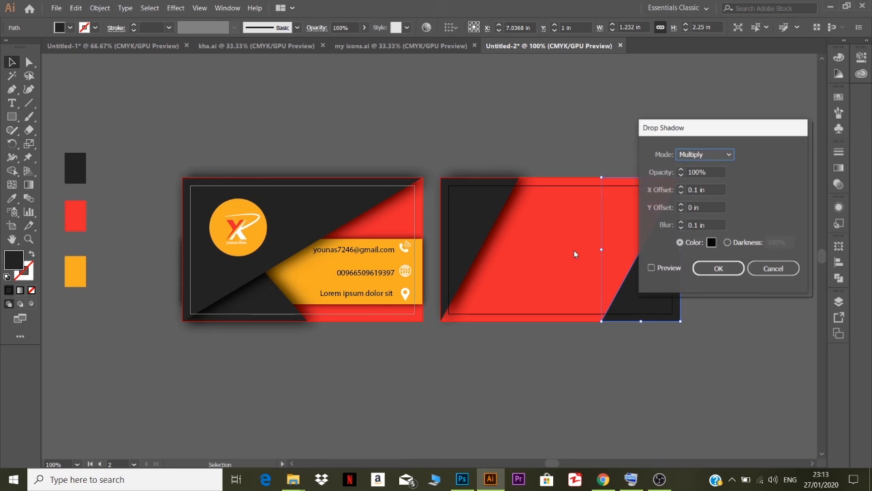
pyautogui.moveTo(738, 129); pyautogui.dragTo(794, 131)
pyautogui.click(709, 269)
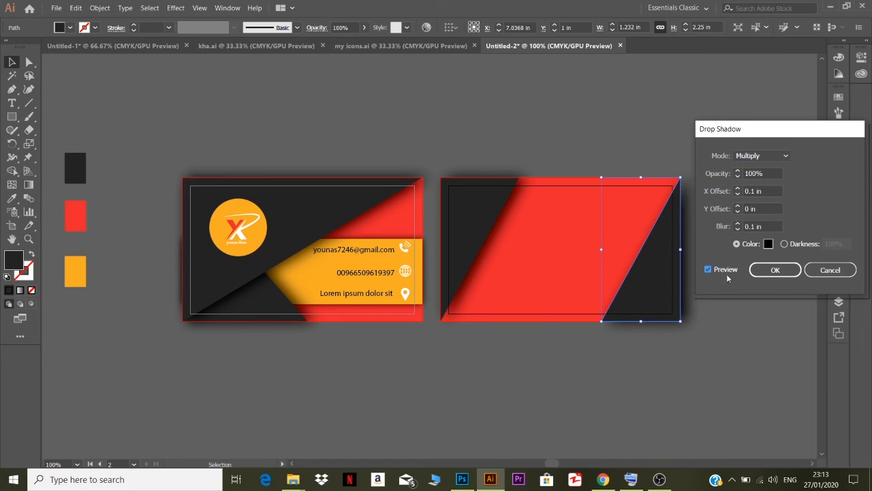
pyautogui.click(738, 194)
pyautogui.click(739, 194)
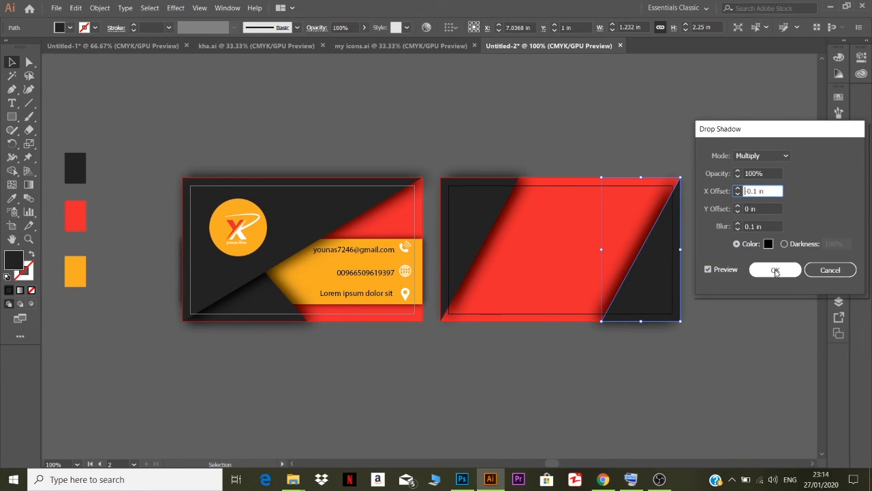
pyautogui.click(776, 270)
pyautogui.click(706, 353)
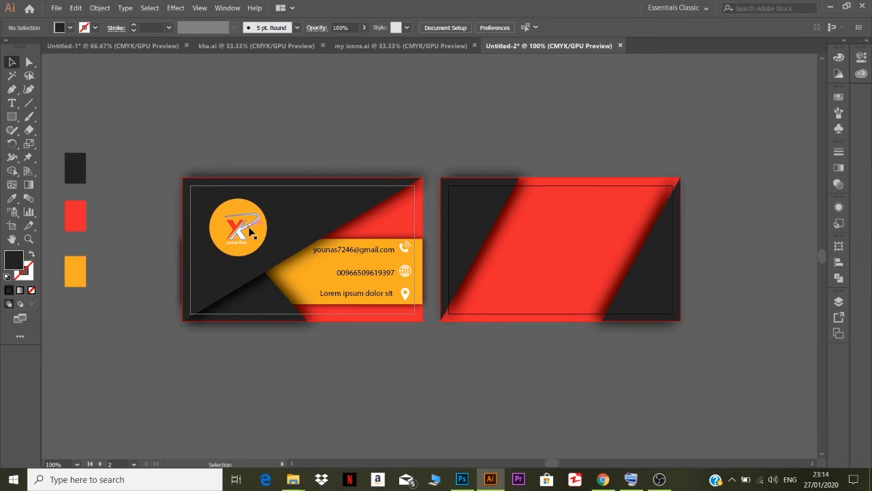
# Copy the round logo to the middle of the second card's red area and enlarge it to about 1.46 in across
pyautogui.moveTo(259, 232); pyautogui.dragTo(592, 244)
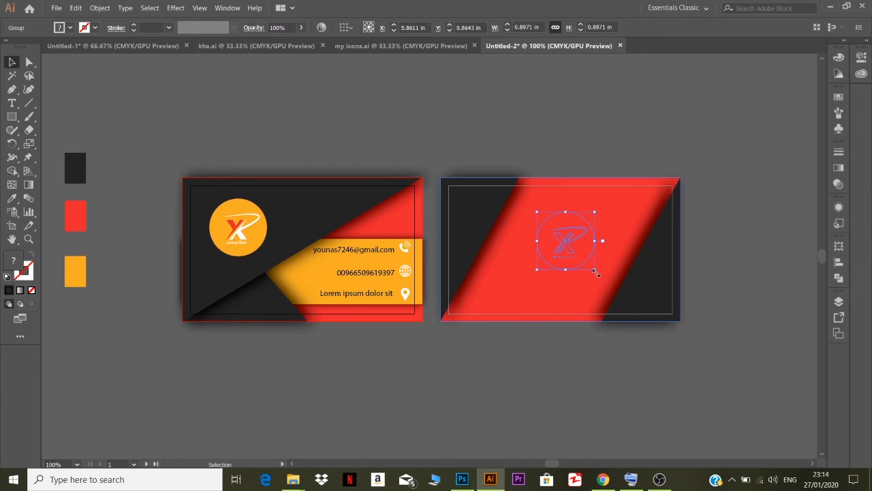
pyautogui.press('a')
pyautogui.press('v')
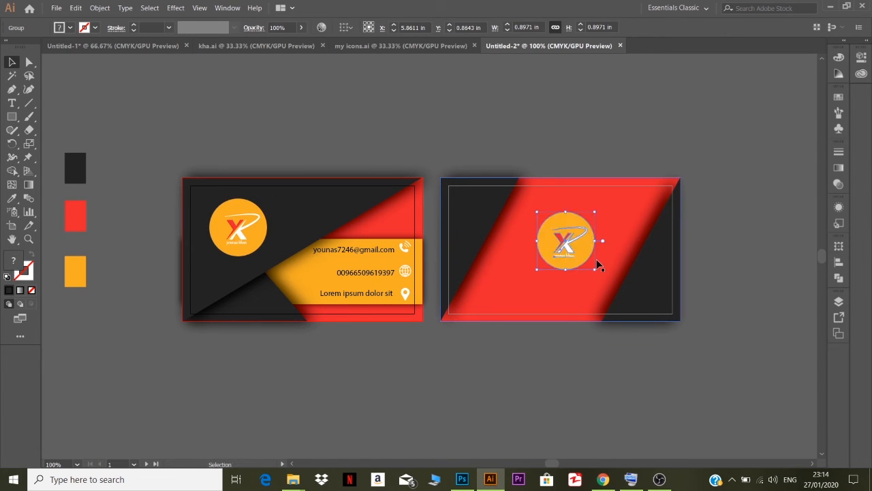
pyautogui.moveTo(597, 271); pyautogui.dragTo(621, 297)
pyautogui.moveTo(529, 233); pyautogui.dragTo(522, 241)
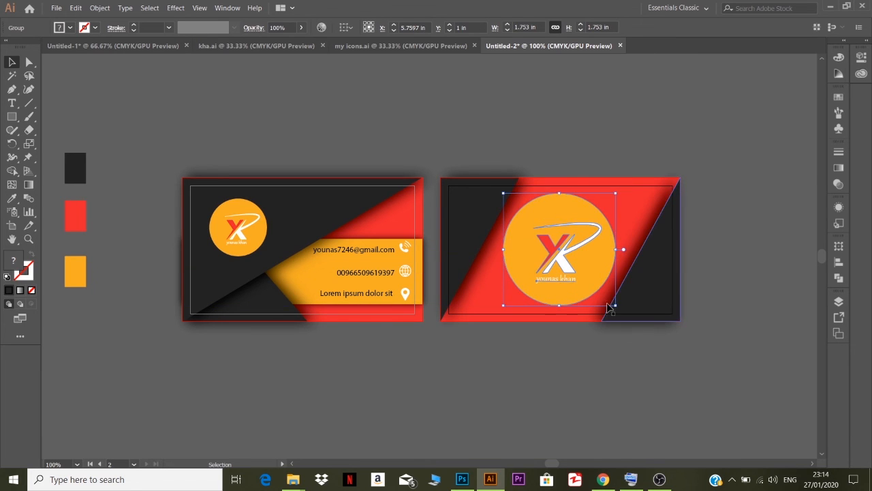
pyautogui.moveTo(616, 306); pyautogui.dragTo(606, 296)
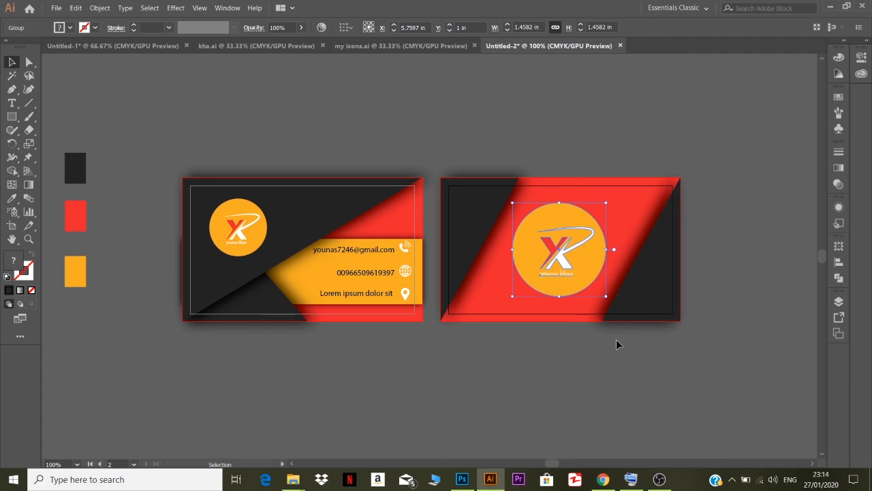
pyautogui.click(487, 347)
# Swap the e-mail and phone number lines so the number sits beside the phone icon and the e-mail beside the globe
pyautogui.click(364, 251)
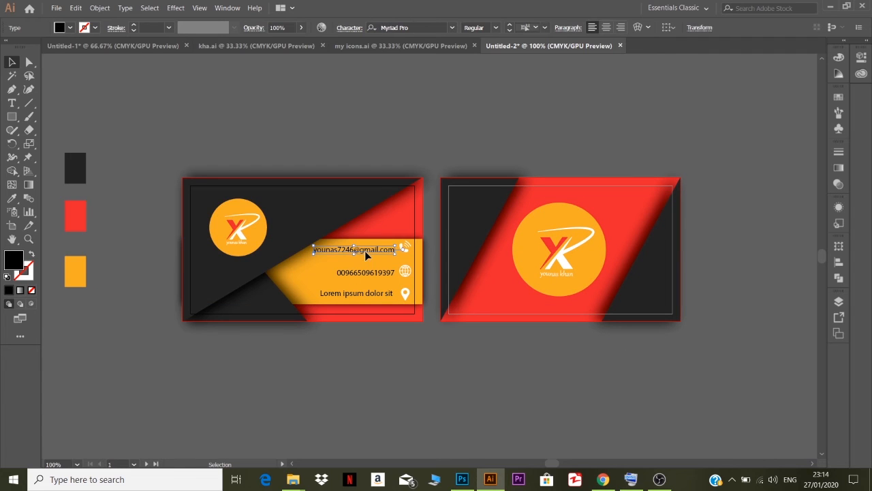
pyautogui.moveTo(365, 251); pyautogui.dragTo(354, 337)
pyautogui.moveTo(357, 272); pyautogui.dragTo(349, 249)
pyautogui.moveTo(352, 337); pyautogui.dragTo(357, 273)
pyautogui.click(400, 373)
# Align the right edges of the three contact lines on the first card with each other
pyautogui.click(367, 251)
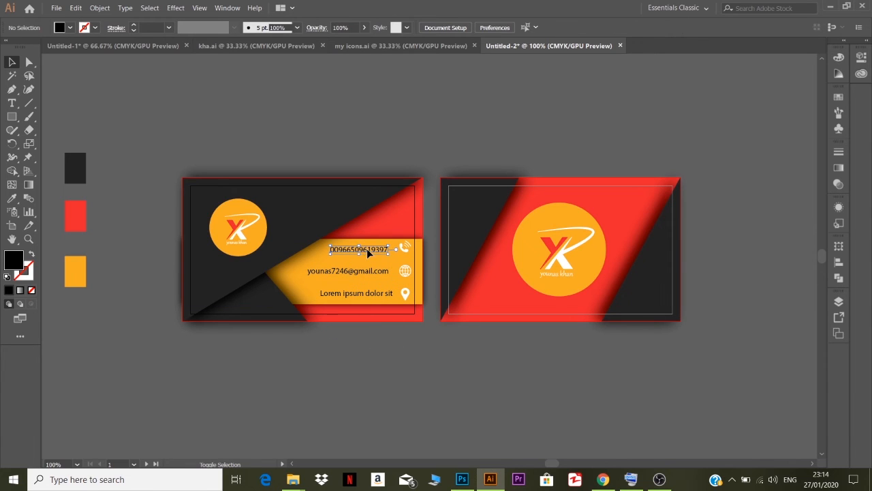
pyautogui.keyDown('shift'); pyautogui.click(367, 272); pyautogui.keyUp('shift')
pyautogui.keyDown('shift'); pyautogui.click(375, 295); pyautogui.keyUp('shift')
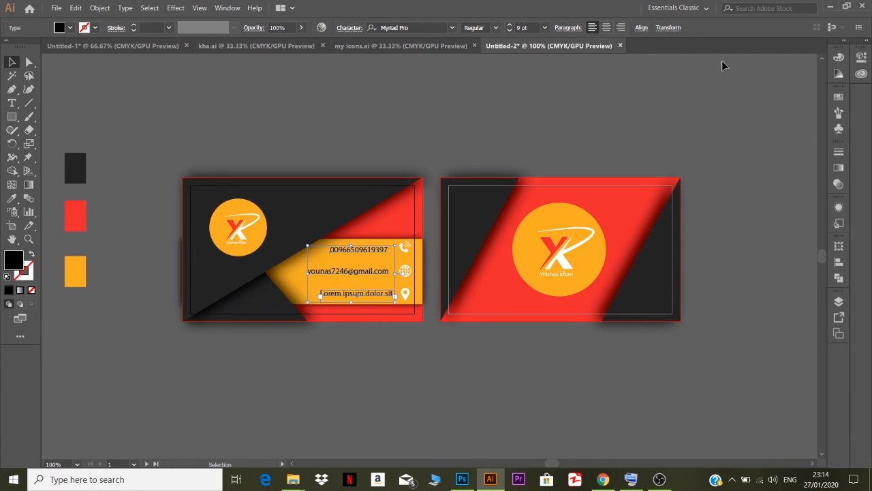
pyautogui.click(840, 264)
pyautogui.click(727, 272)
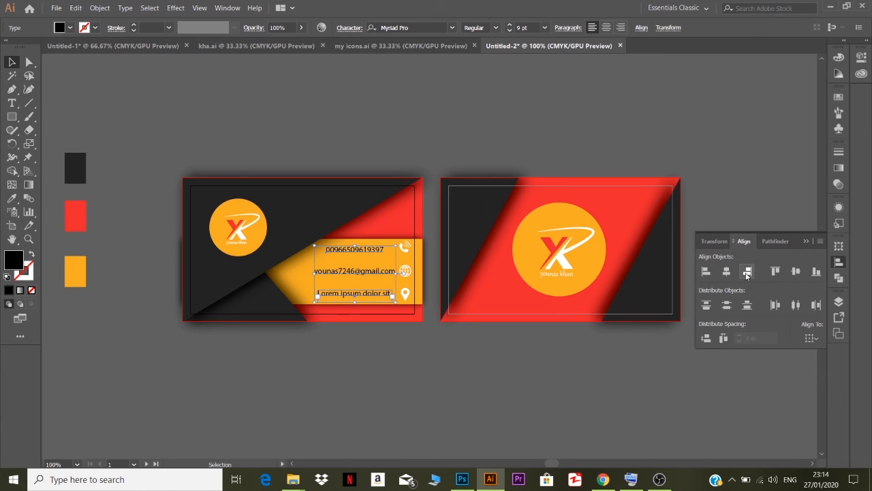
pyautogui.click(747, 272)
pyautogui.click(545, 411)
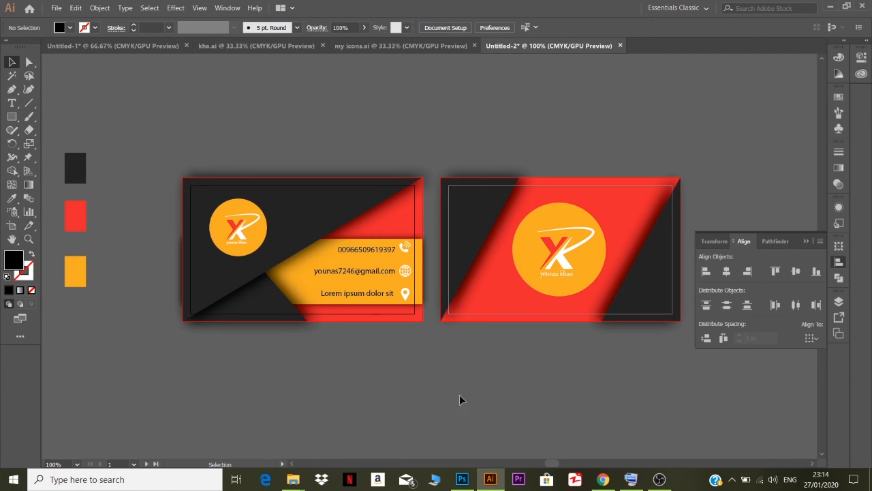
pyautogui.click(807, 240)
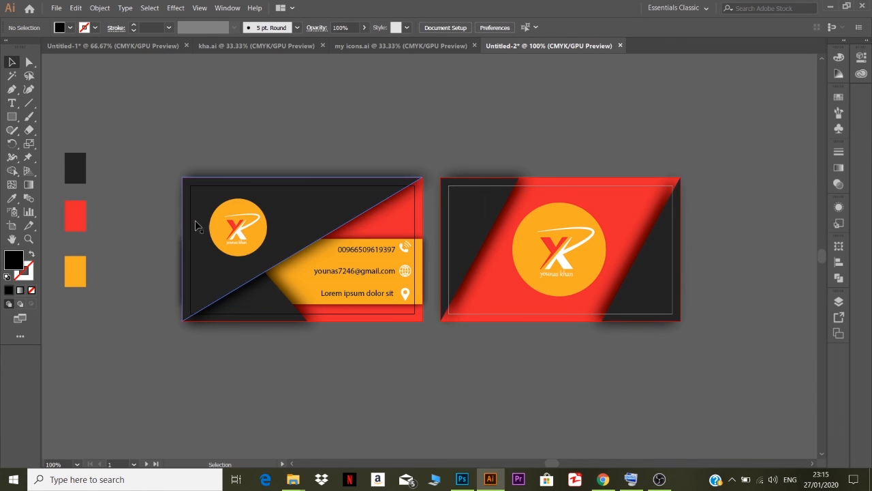
pyautogui.scroll(2, 370, 209)
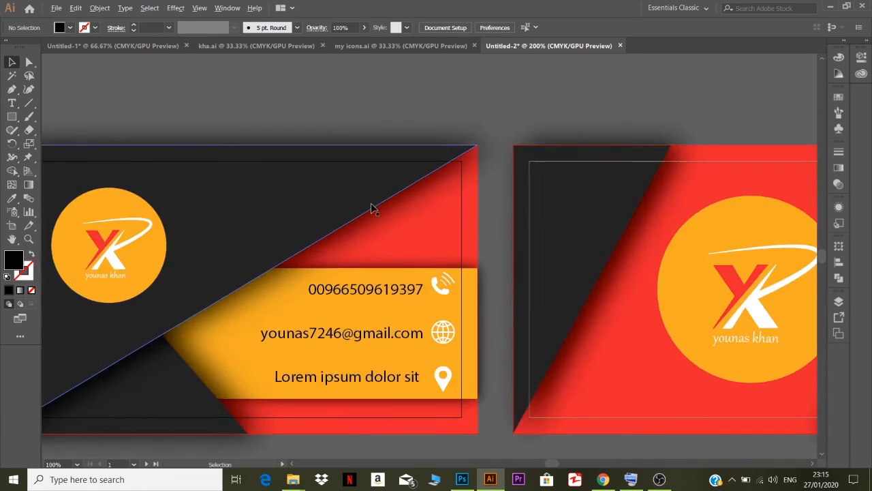
pyautogui.scroll(-3, 373, 208)
pyautogui.scroll(1, 373, 210)
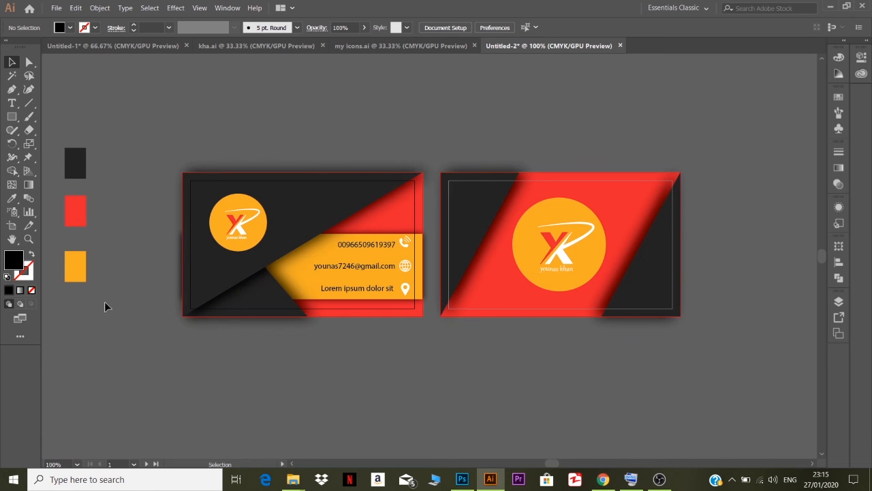